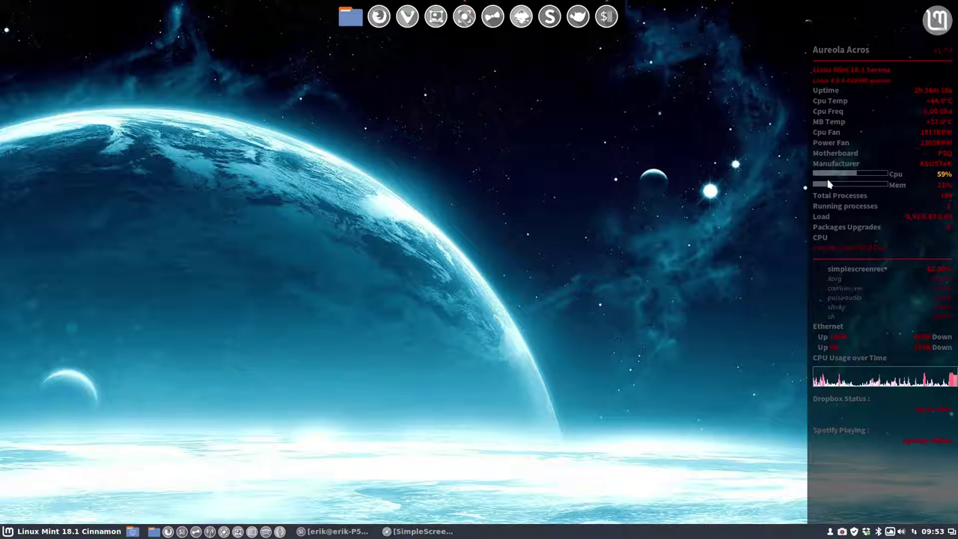
Open the .icons folder in the file manager and duplicate the Sardi-Mono-Numix-Colora folder.
left_click(352, 27)
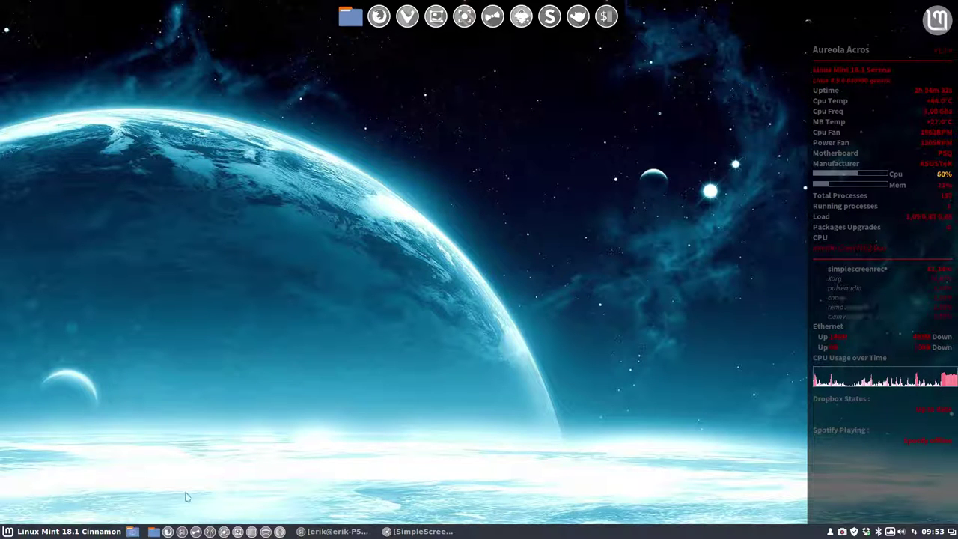
left_click(154, 531)
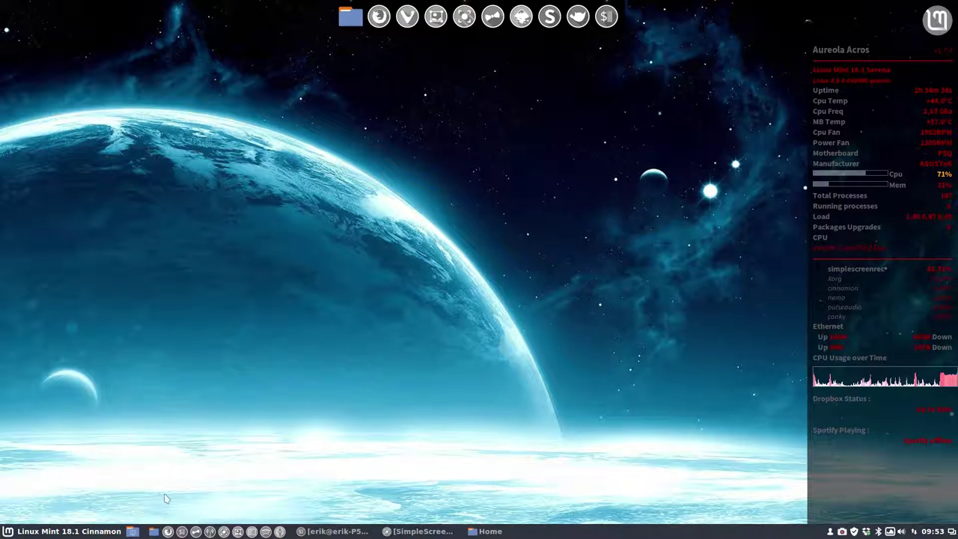
left_click(34, 249)
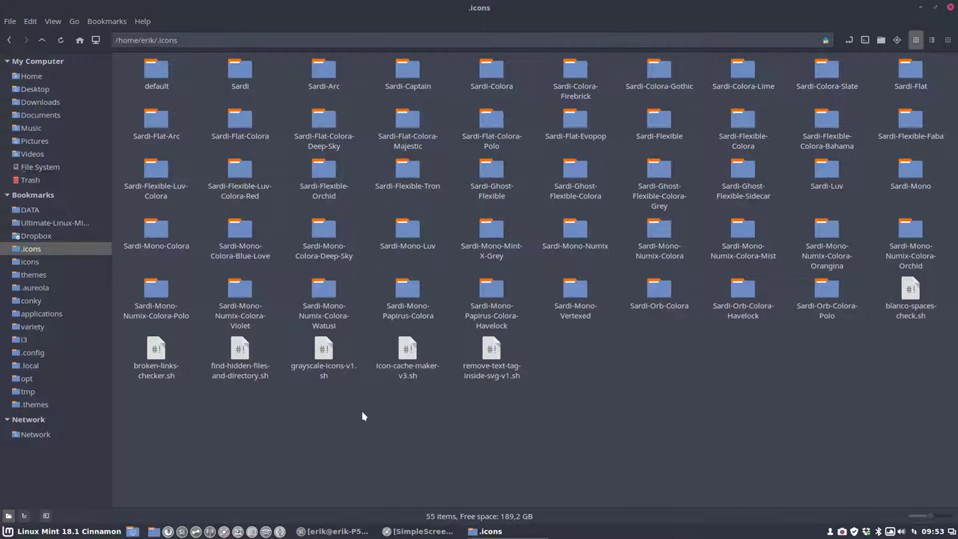
left_click(660, 235)
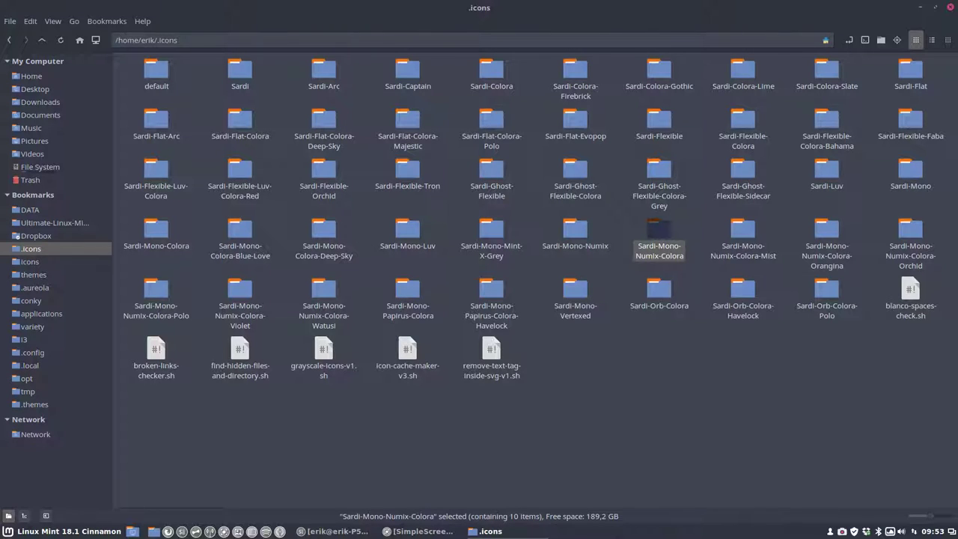
key("ctrl+c")
key("ctrl+v")
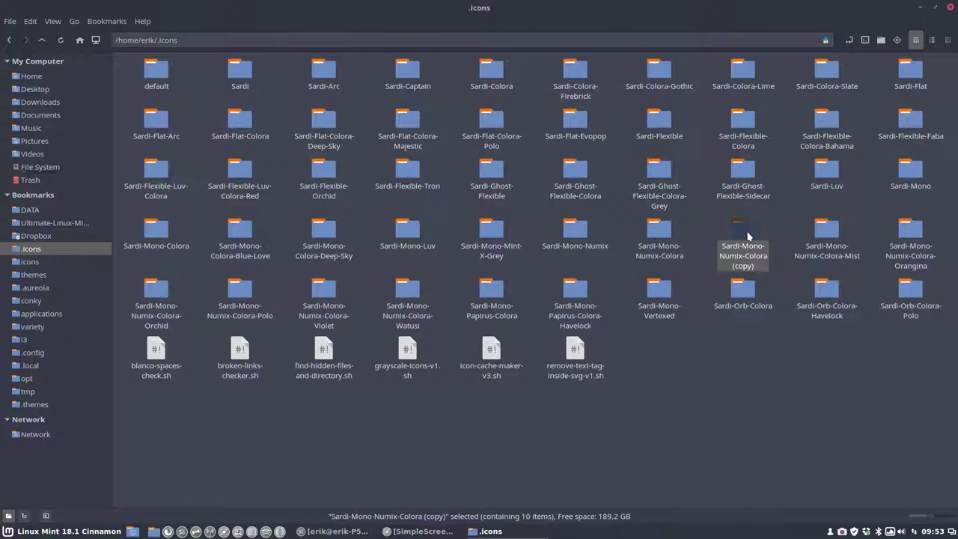
Rename the copied folder as Sardi-Mono-Numix-Colora-Vampire.
key("F2")
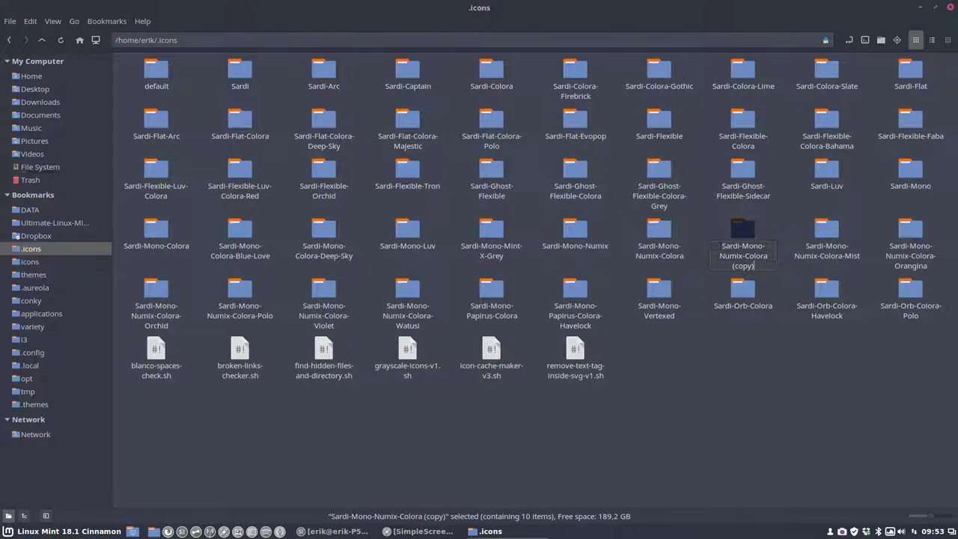
key("BackSpace")
key("BackSpace")
key("BackSpace")
key("BackSpace")
key("BackSpace")
key("BackSpace")
key("BackSpace")
type("-Vampire")
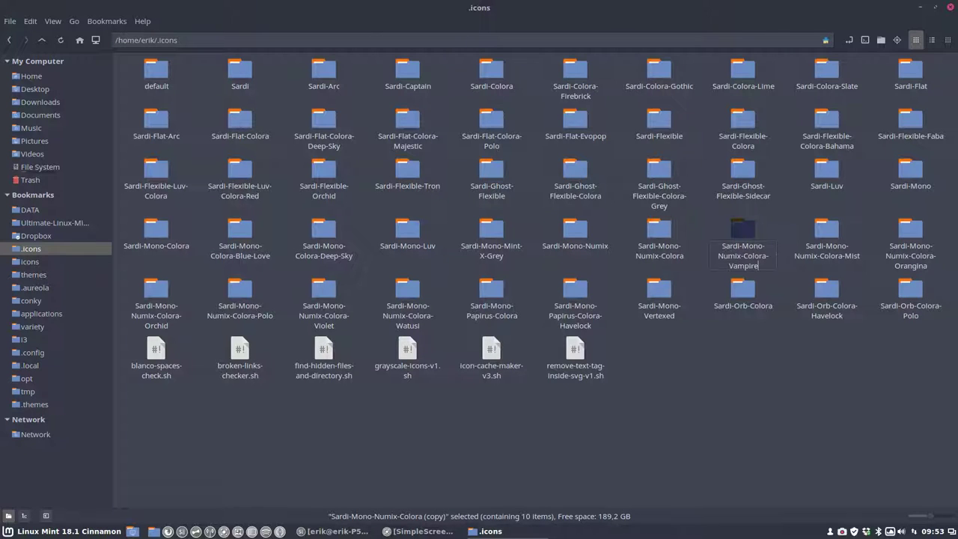
key("Escape")
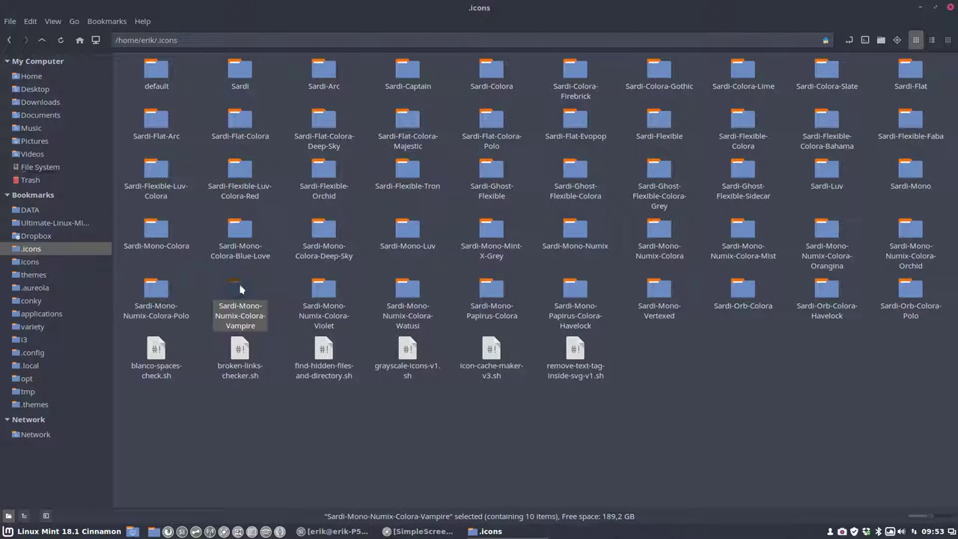
Inside the Sardi-Mono-Numix-Colora-Vampire folder, duplicate change-colours.sh and name the copy sardi-mono-numix-colora-vampire.sh.
left_click(268, 281)
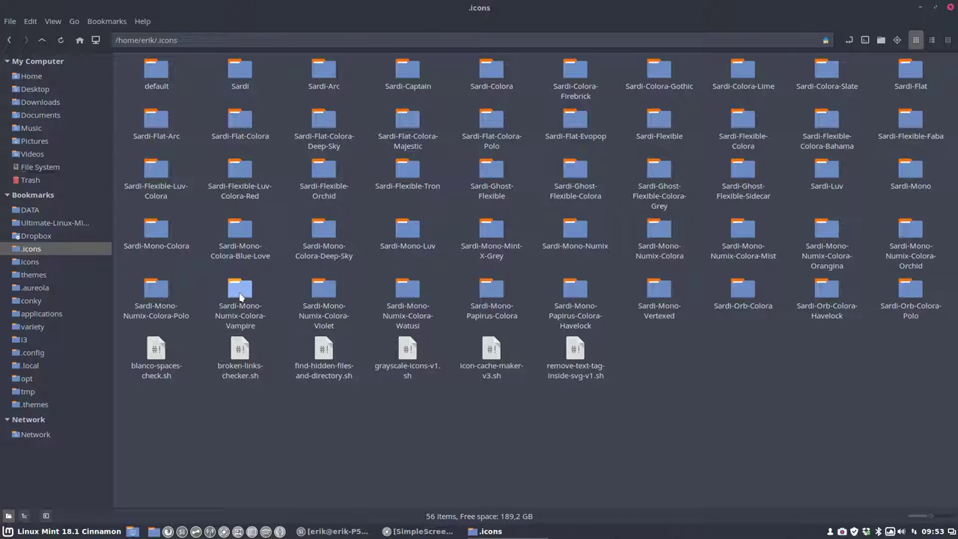
double_click(240, 293)
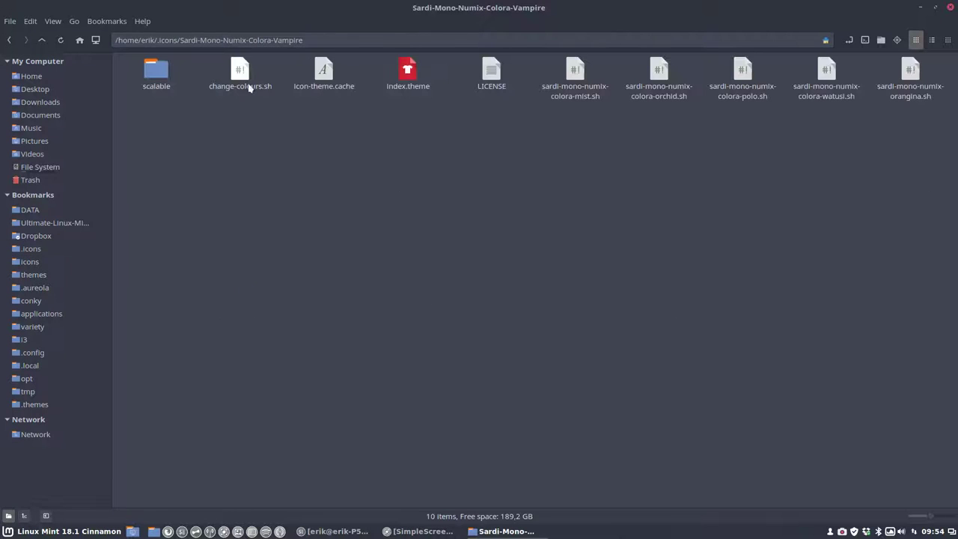
left_click(244, 77)
key("ctrl+c")
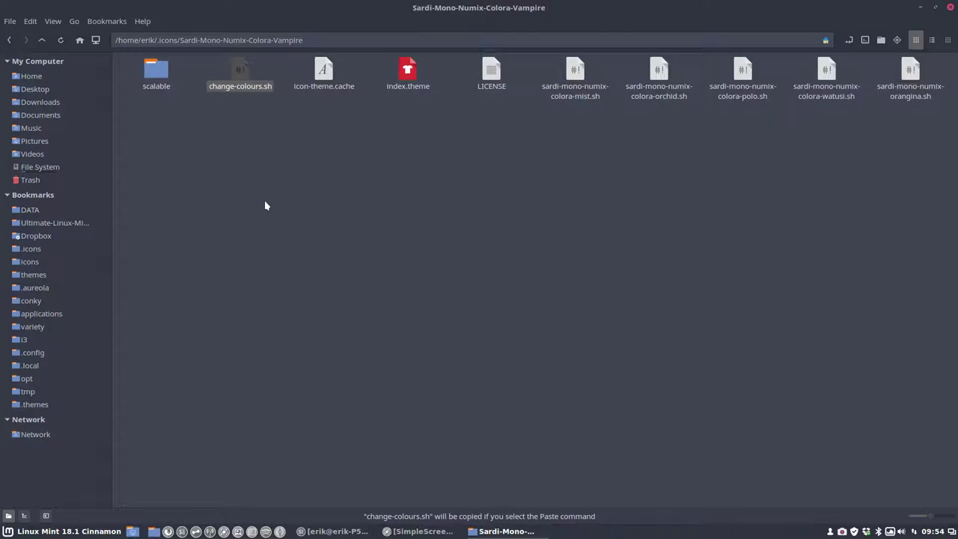
key("ctrl+v")
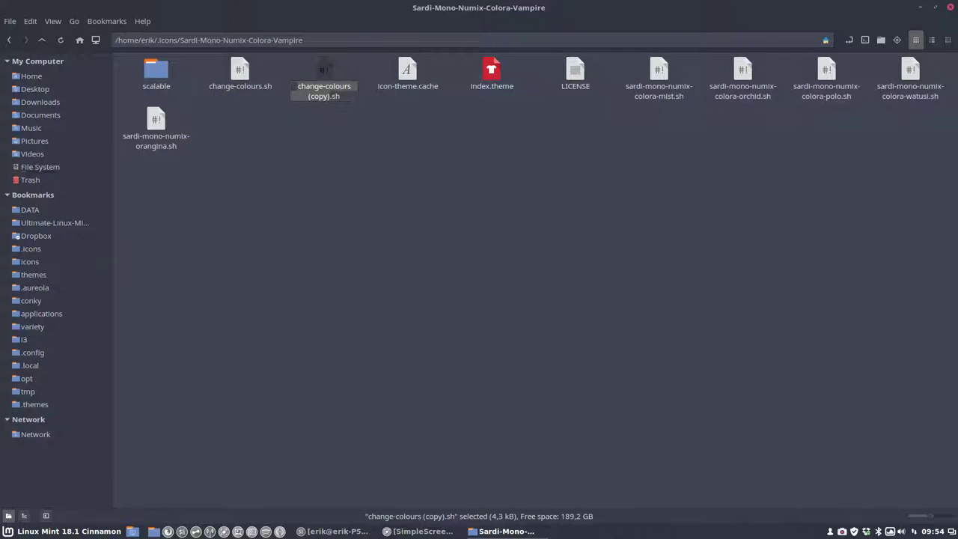
key("F2")
type("sardi-mono-numix-colora-vampire.sh")
key("Return")
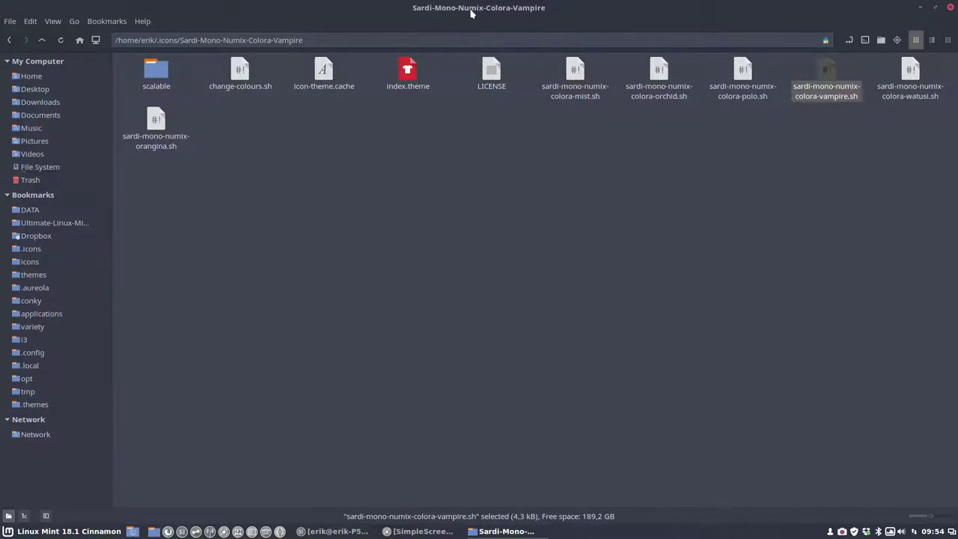
Unmaximize the file manager window, shrink it and move it clear of the Conky display on the desktop.
left_click_drag(472, 9, 489, 111)
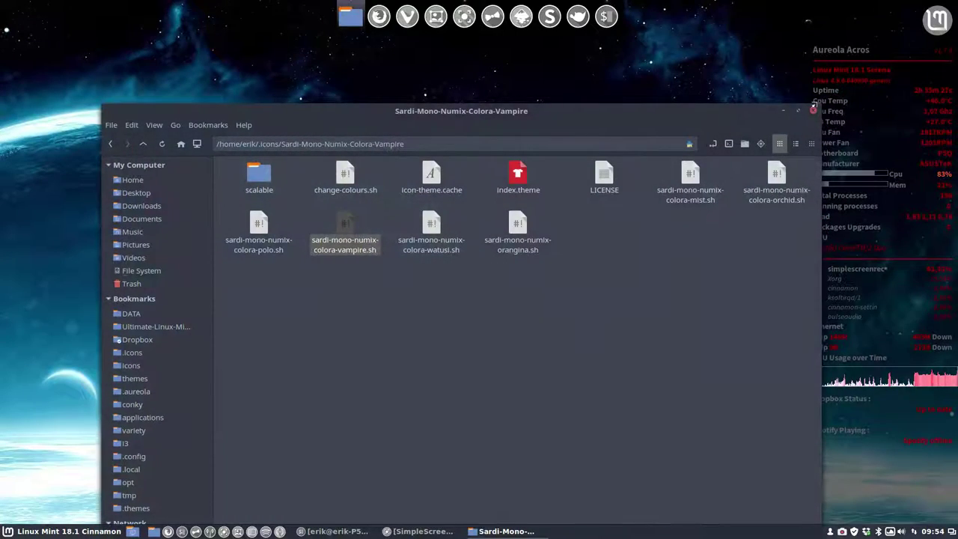
left_click_drag(817, 108, 627, 306)
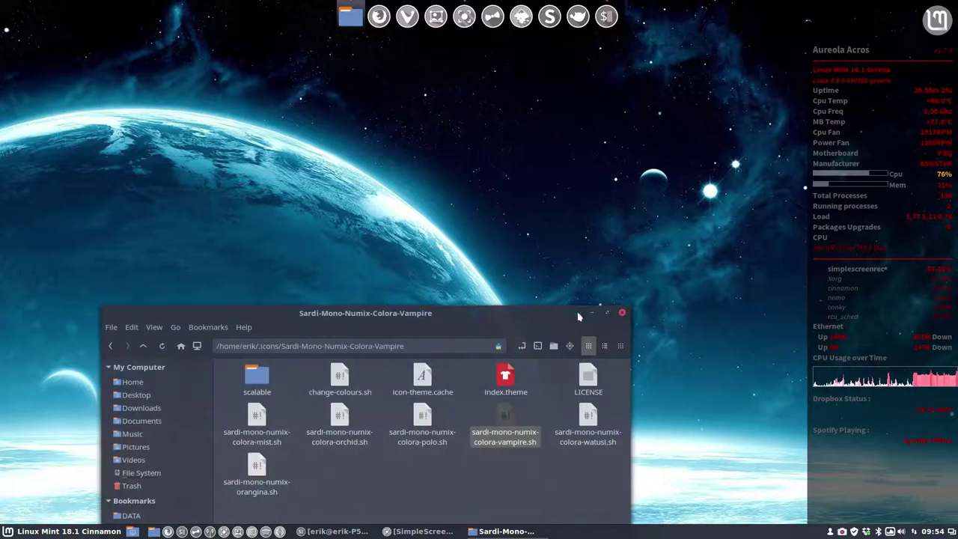
left_click_drag(440, 315, 430, 139)
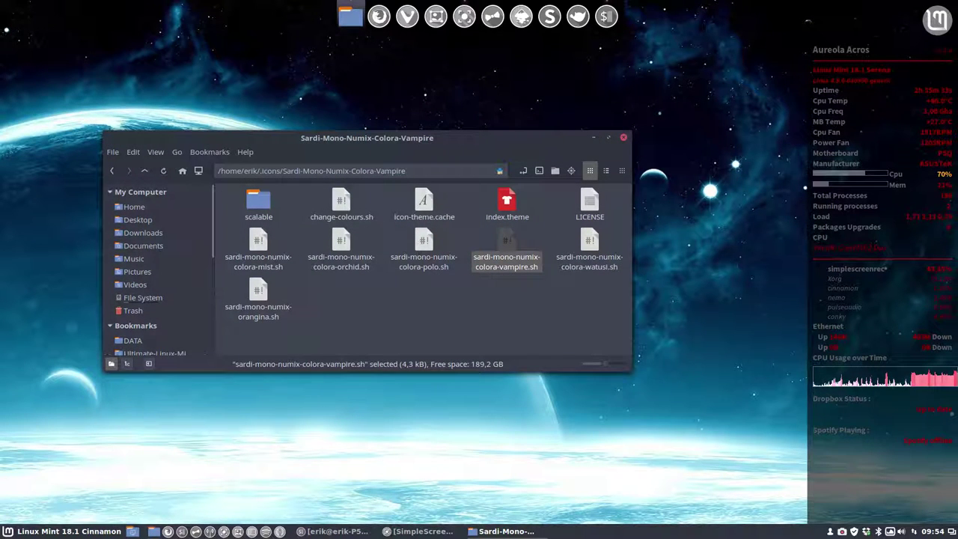
Go to the bookmarked conky folder and open conky.conf in Sublime Text.
scroll(174, 270, "down", 5)
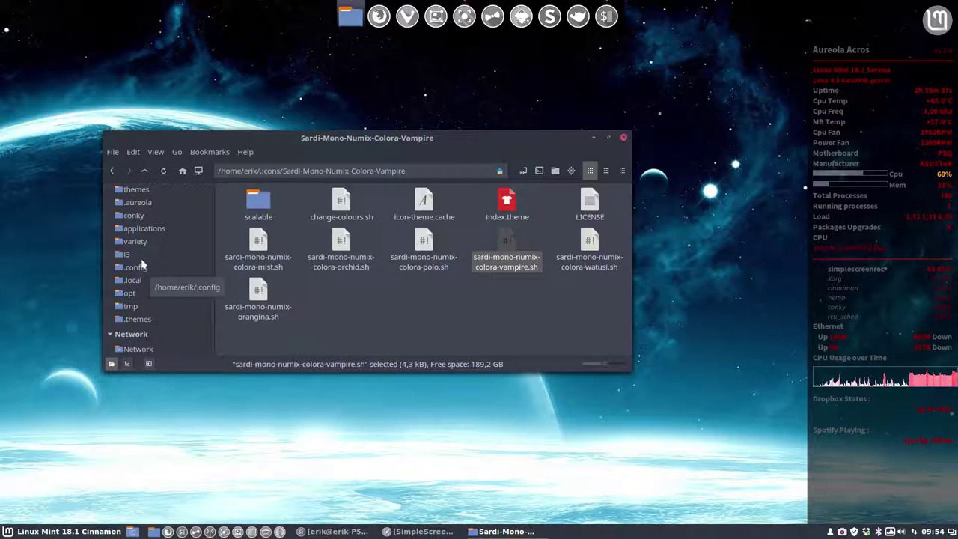
left_click(135, 216)
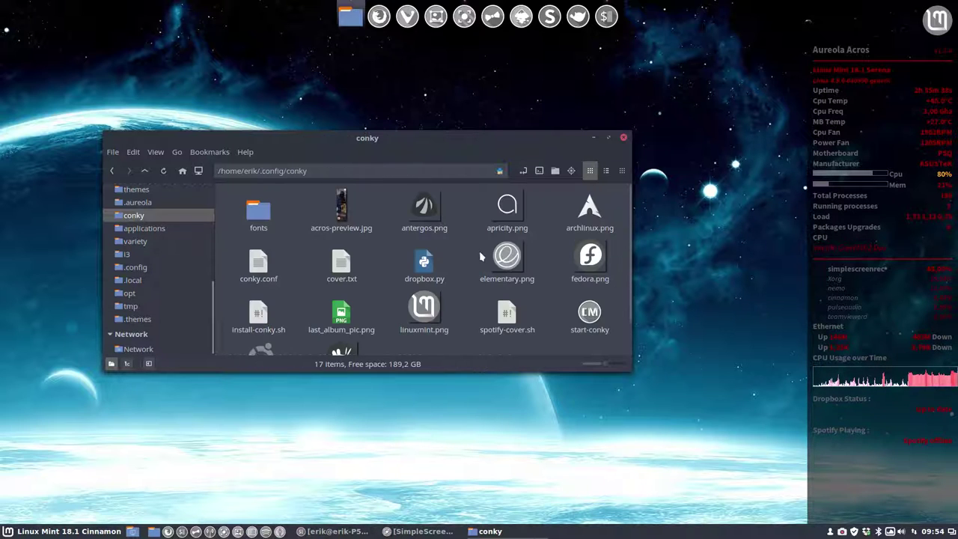
left_click(261, 271)
double_click(259, 266)
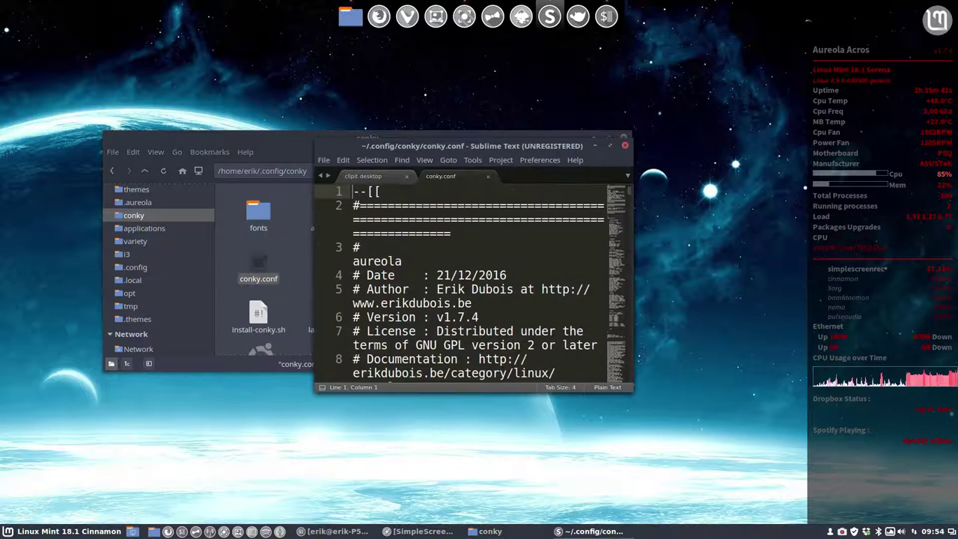
Maximize the editor, find the Colours section of conky.conf and copy the color1 hex code 5f5f5f.
double_click(475, 146)
scroll(226, 316, "down", 20)
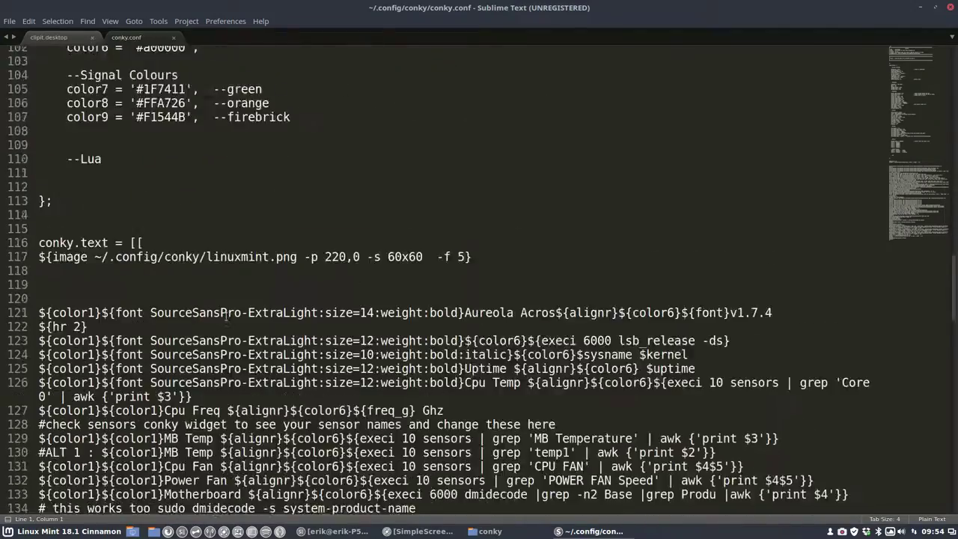
scroll(479, 279, "down", 13)
scroll(479, 279, "up", 12)
scroll(479, 279, "up", 16)
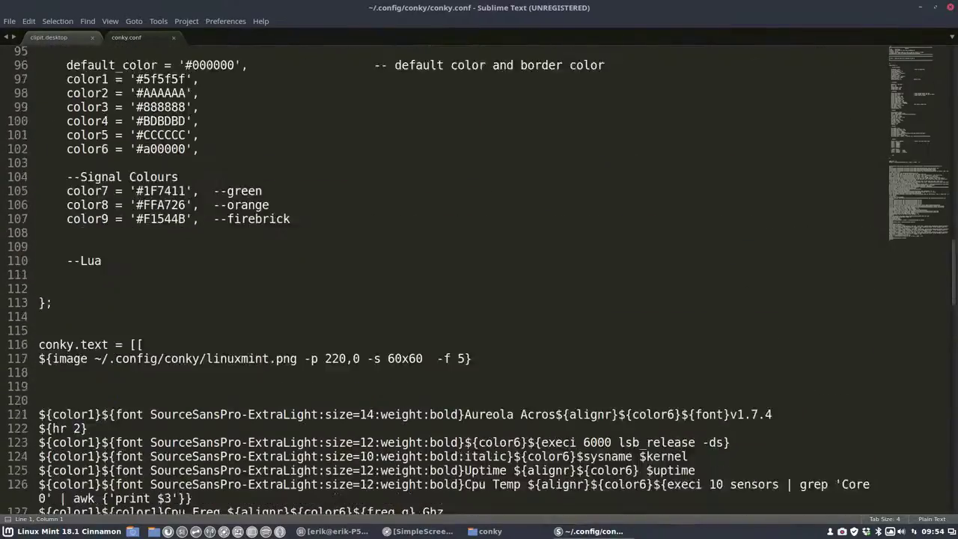
double_click(159, 136)
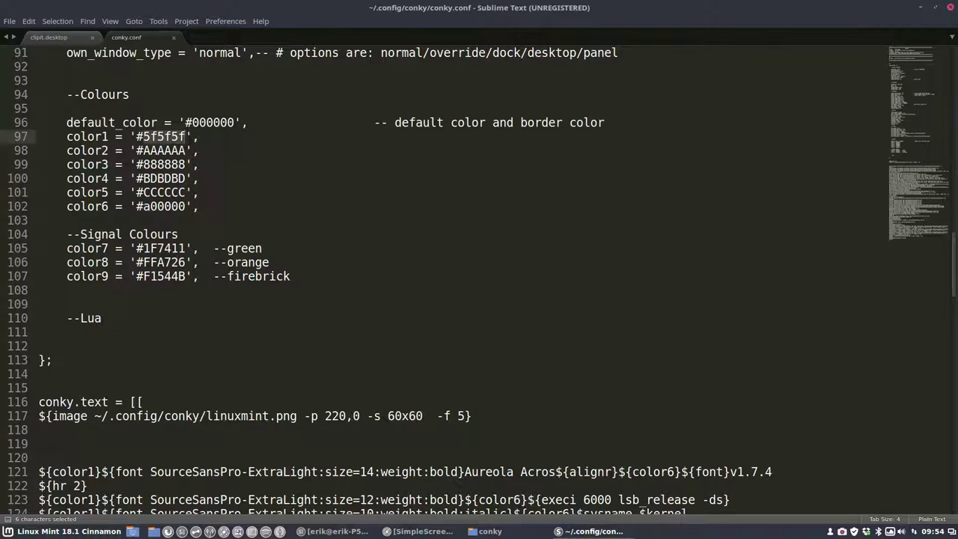
key("ctrl+c")
Minimize the editor and open the Sardi-Mono-Numix-Colora-Vampire folder under .icons in a second file manager window.
left_click(920, 7)
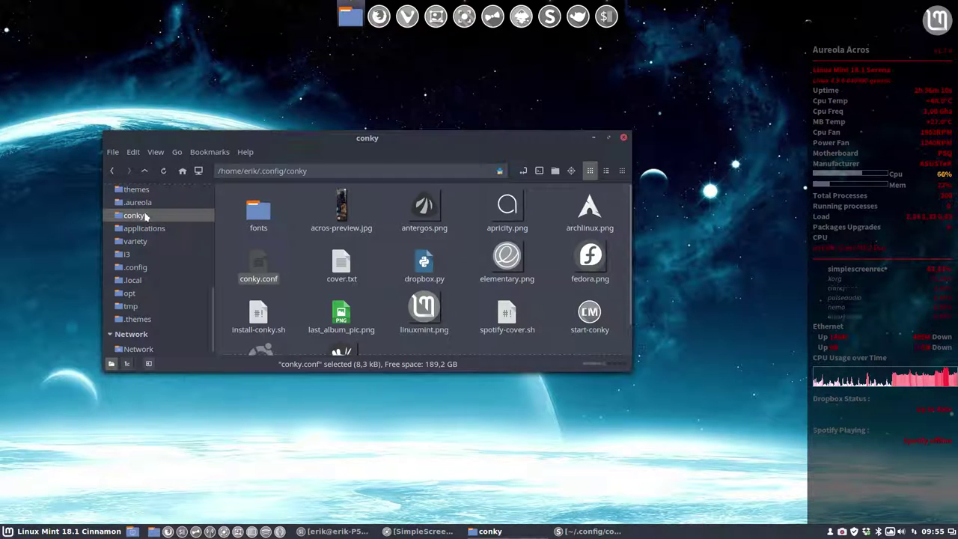
left_click_drag(353, 139, 239, 67)
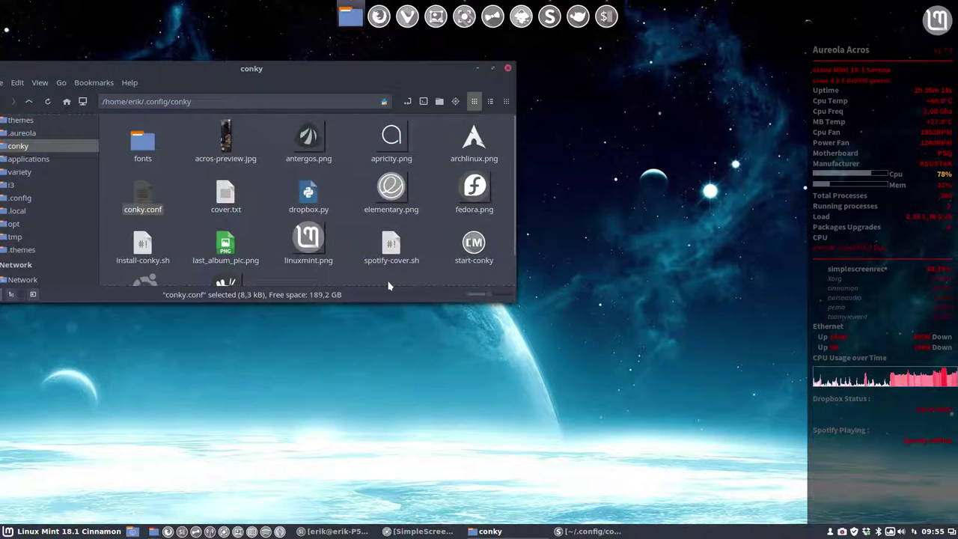
key("ctrl+n")
left_click(167, 295)
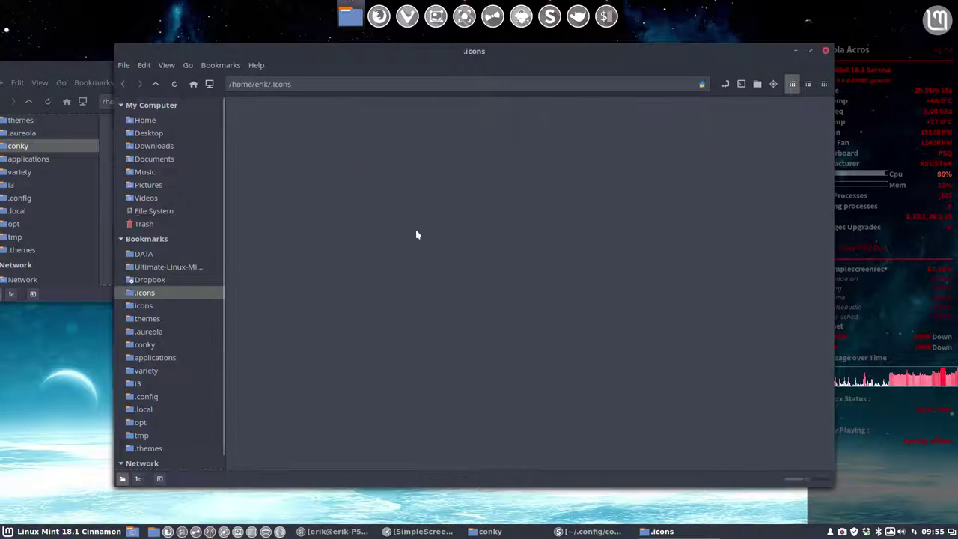
scroll(487, 355, "down", 3)
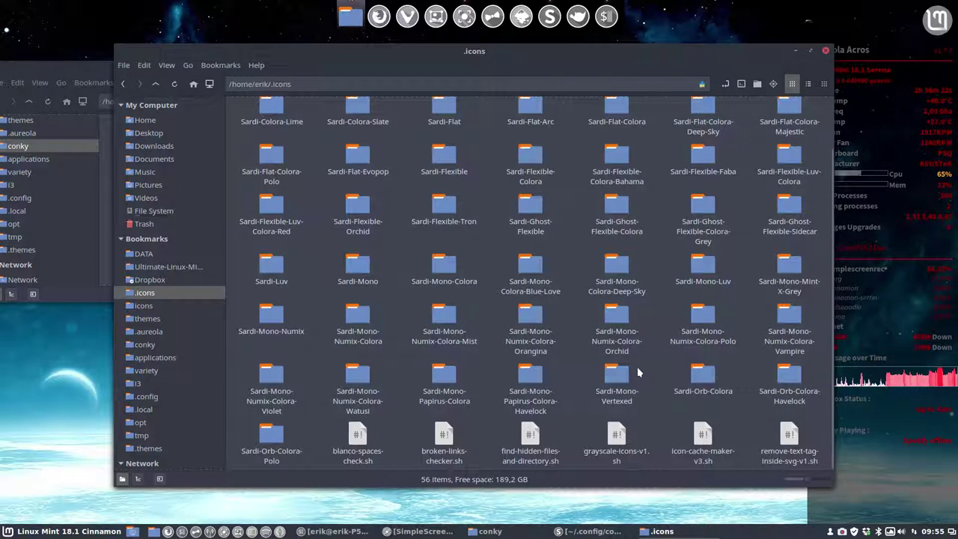
double_click(788, 316)
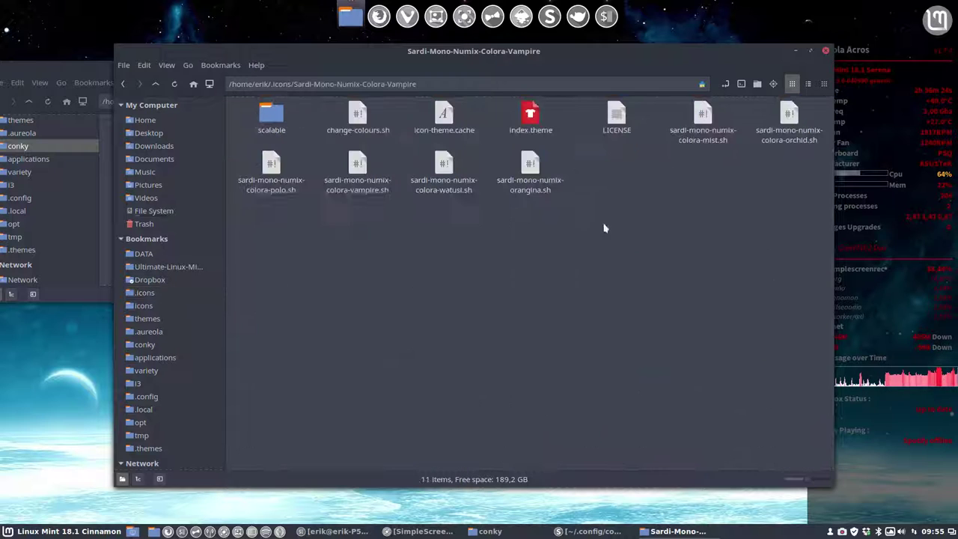
left_click_drag(492, 51, 490, 87)
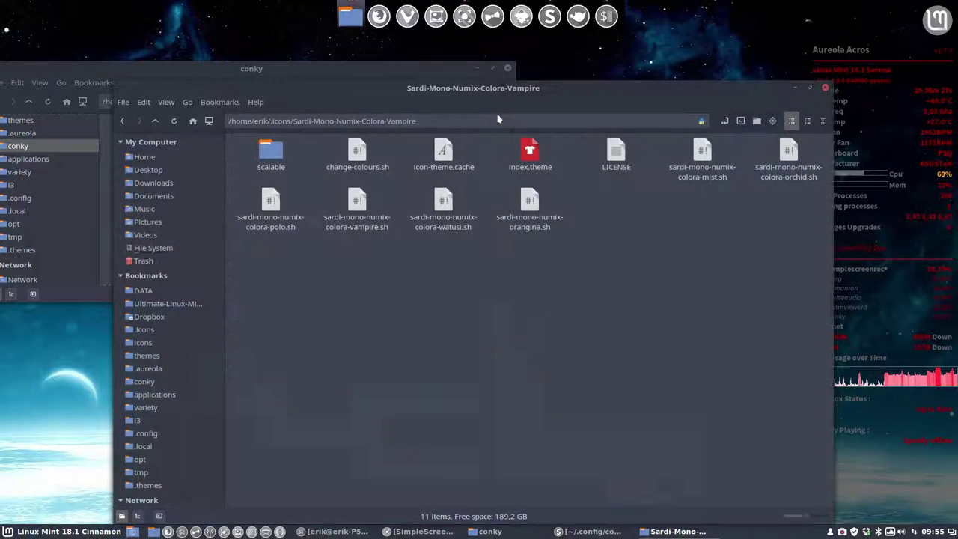
Display the contents of sardi-mono-numix-colora-vampire.sh in Sublime Text and go to the new colour definitions.
left_click(360, 200)
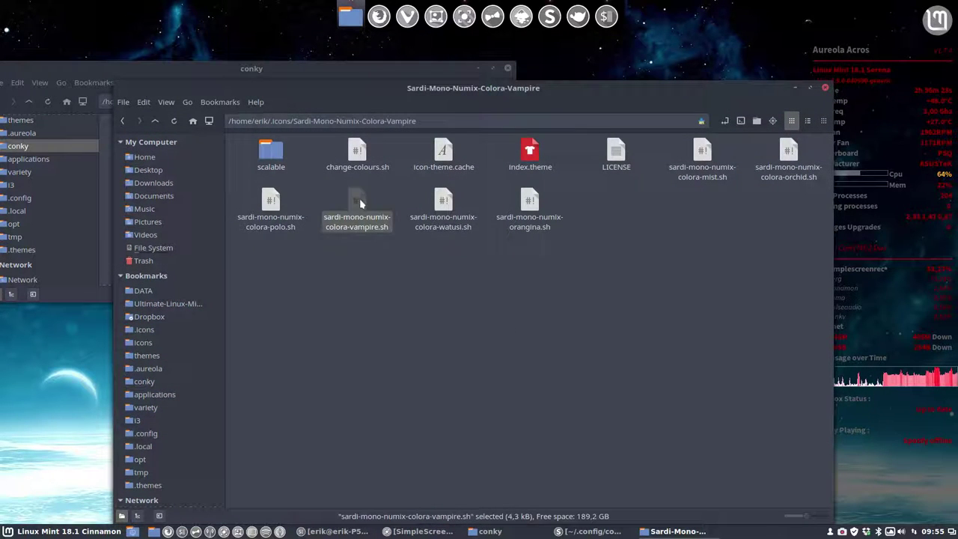
double_click(359, 199)
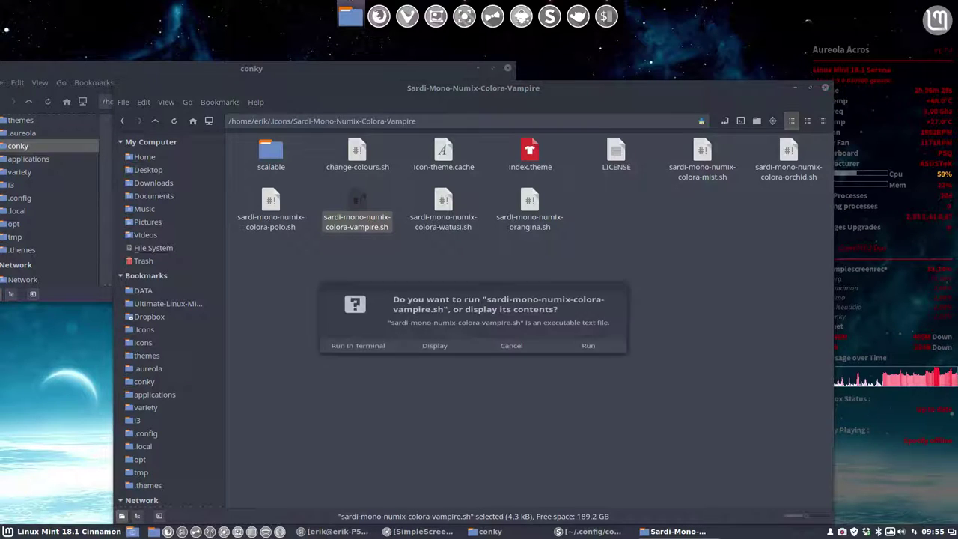
left_click(441, 352)
scroll(273, 352, "down", 12)
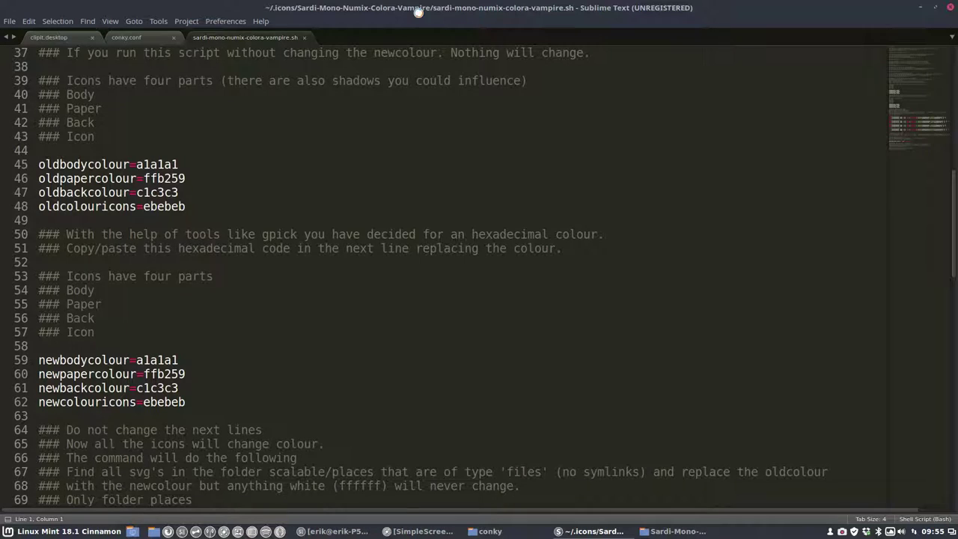
Set newbodycolour to the copied hex code 5f5f5f in the vampire script.
double_click(154, 360)
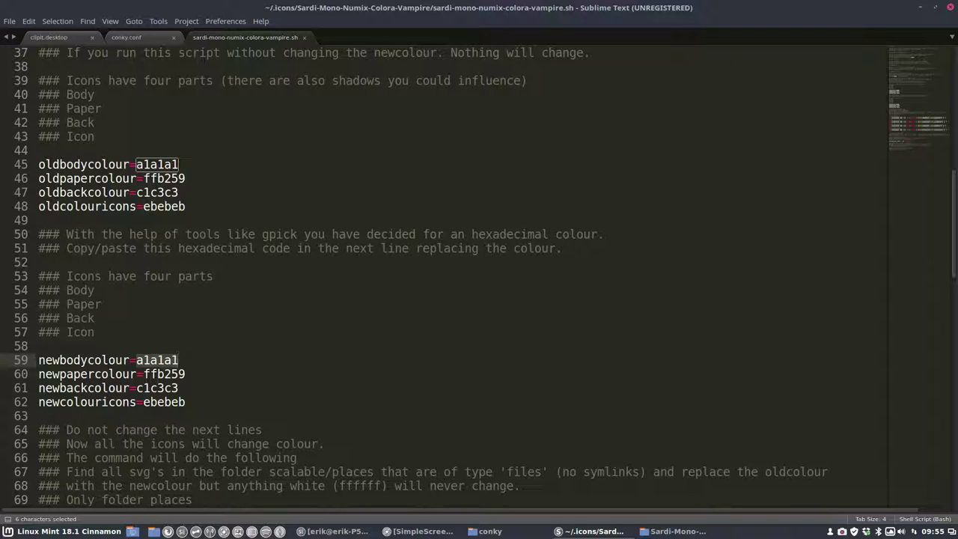
key("ctrl+v")
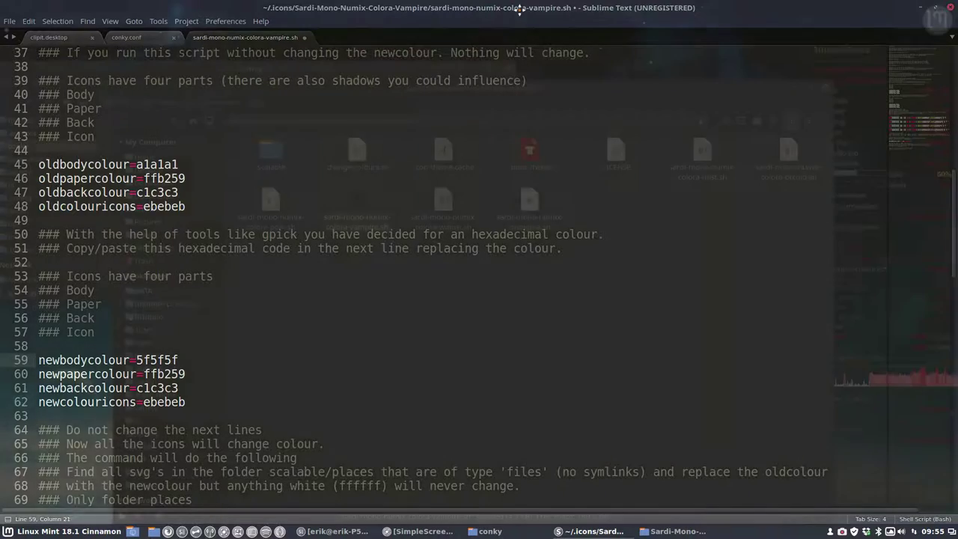
left_click(569, 532)
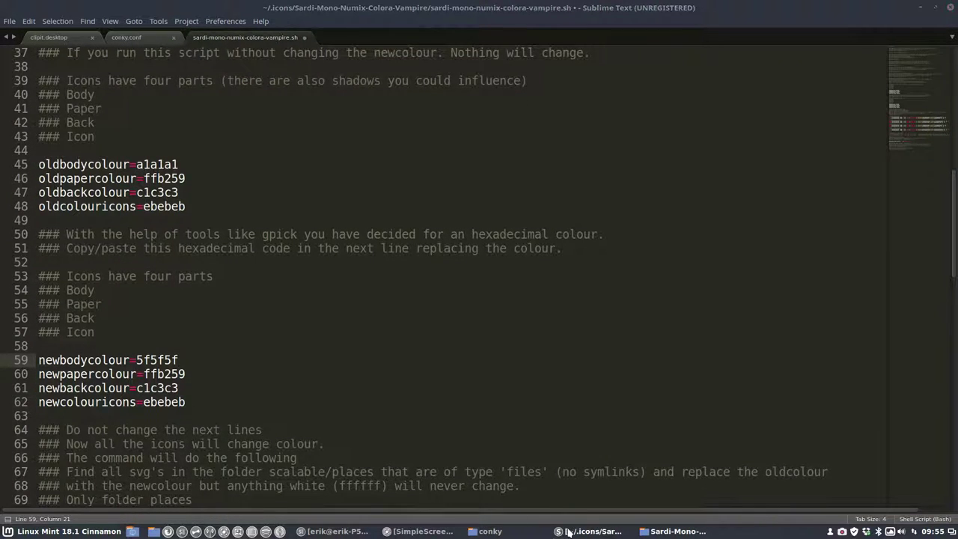
left_click(587, 532)
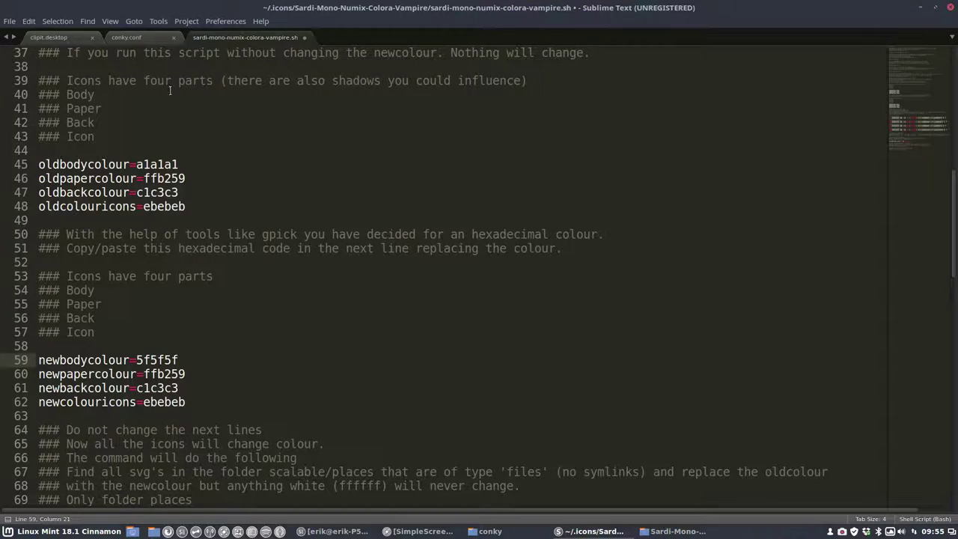
Copy the color6 hex code a00000 from conky.conf, set newbackcolour to it in the vampire script, and save the script.
left_click(142, 39)
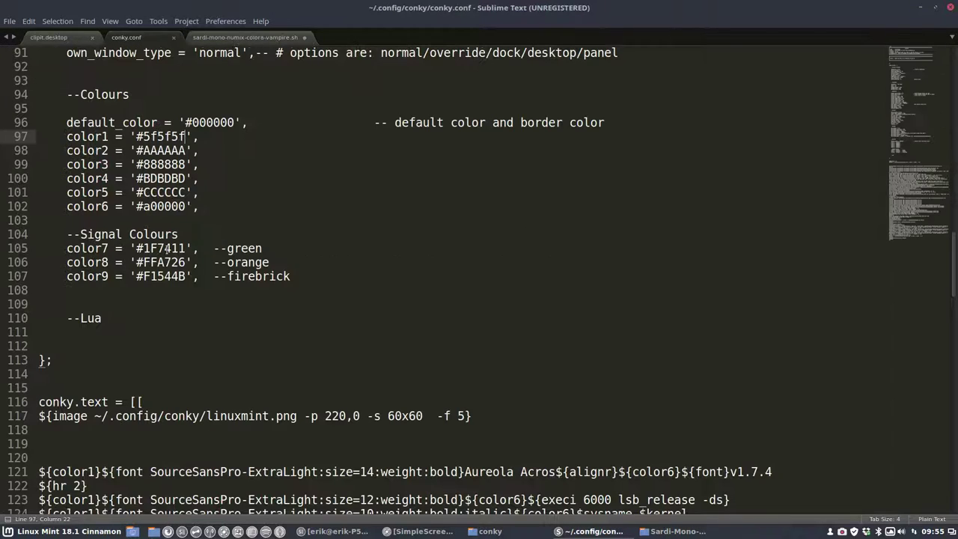
double_click(152, 207)
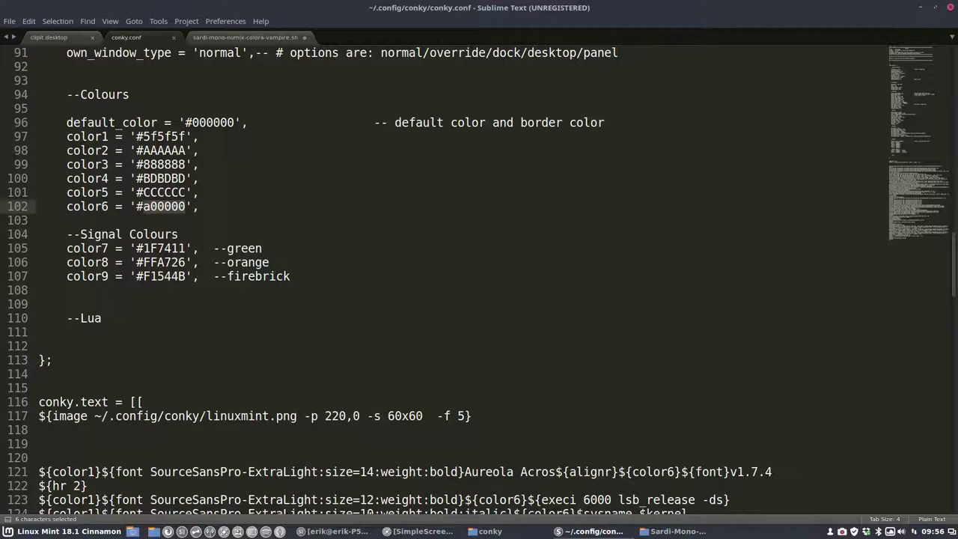
key("ctrl+c")
left_click(253, 40)
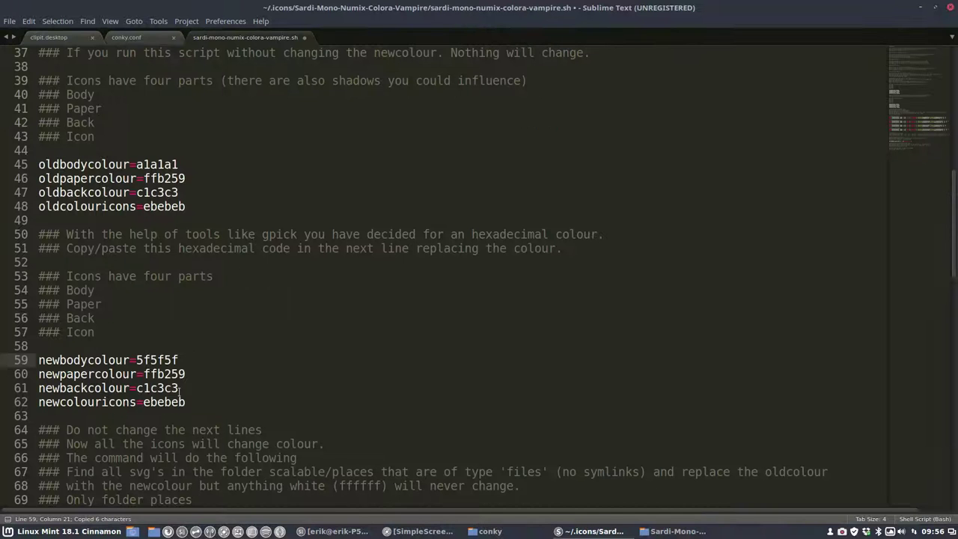
double_click(153, 388)
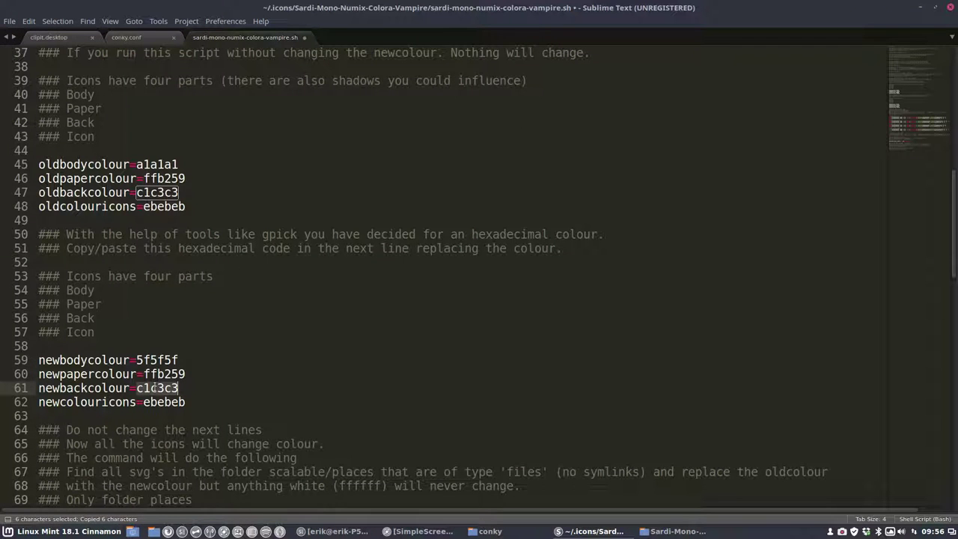
key("ctrl+v")
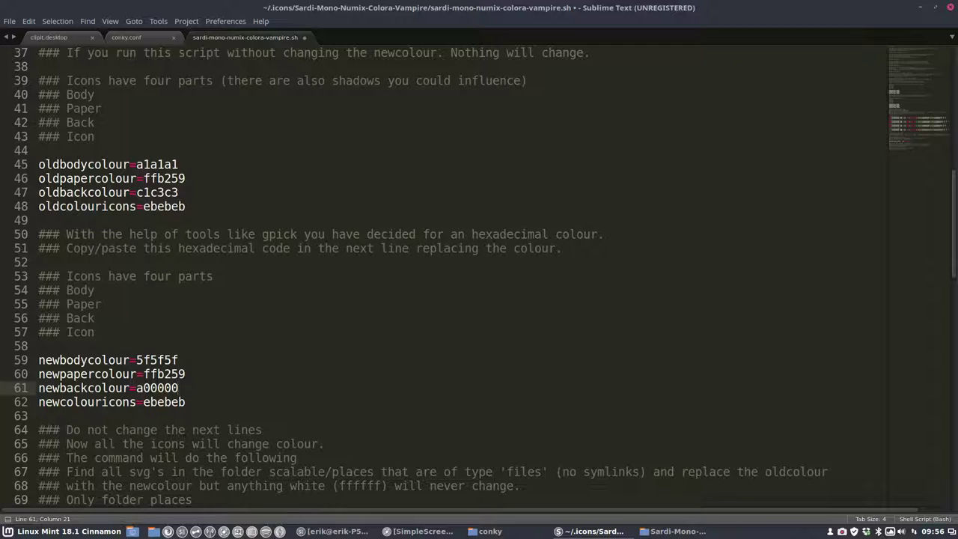
key("ctrl+s")
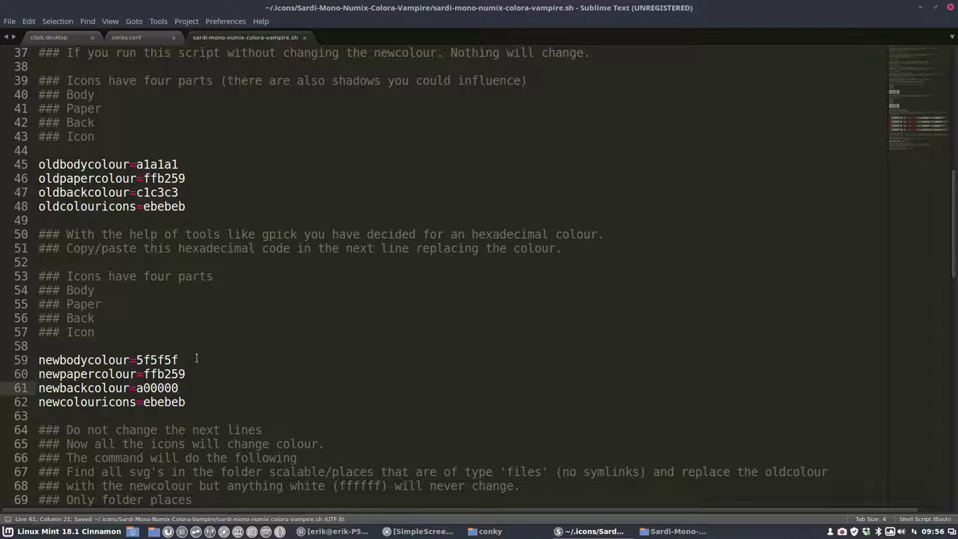
Show the Home folder in the conky file manager window to examine its folder icons, and close the editor and that window.
left_click(490, 531)
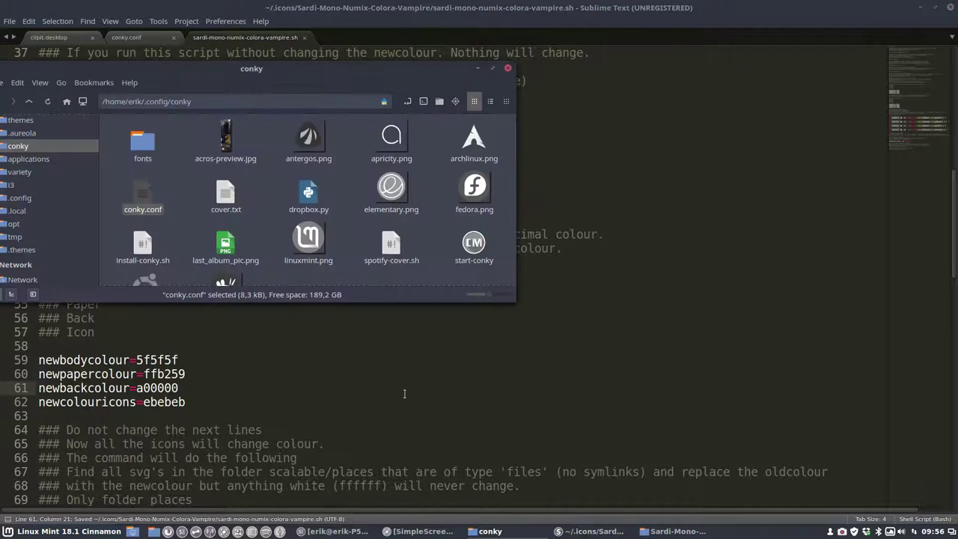
scroll(35, 135, "up", 5)
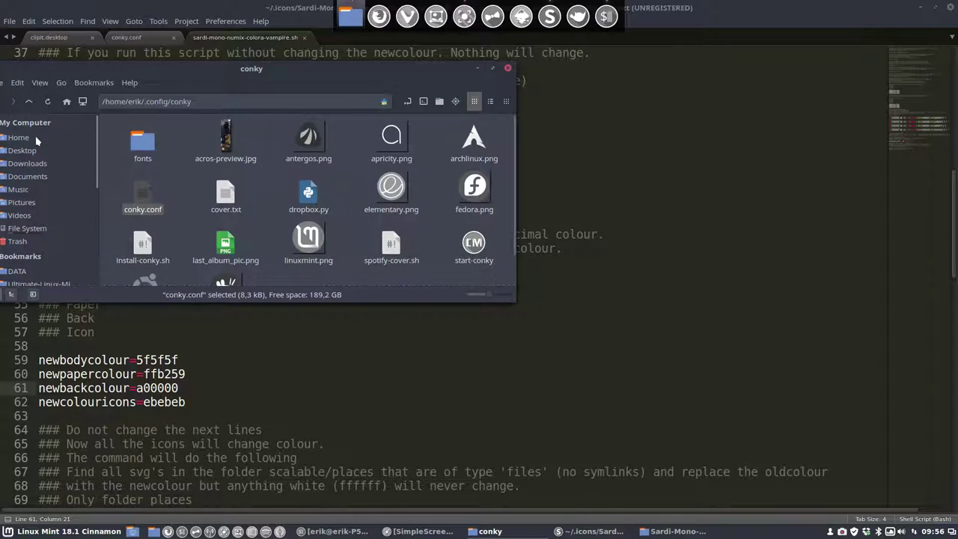
left_click(36, 137)
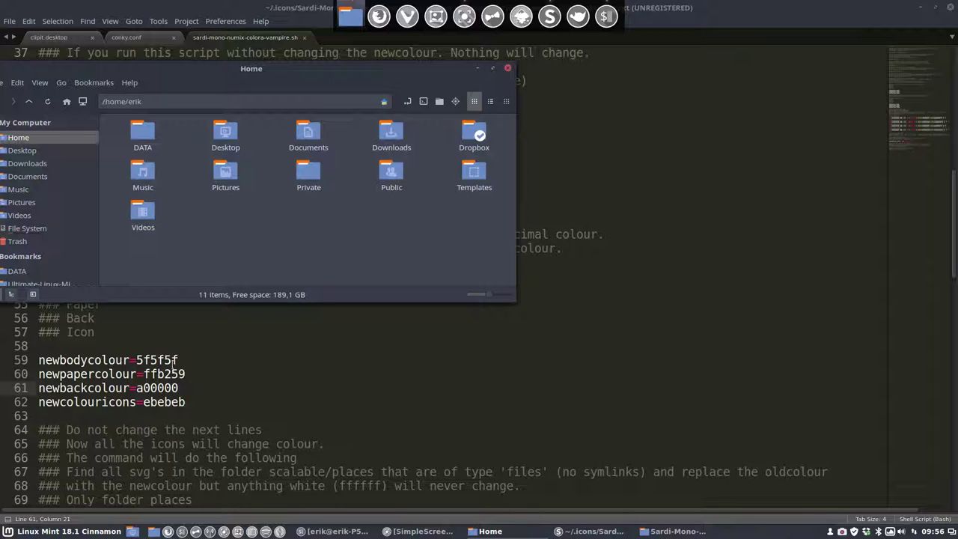
left_click(629, 235)
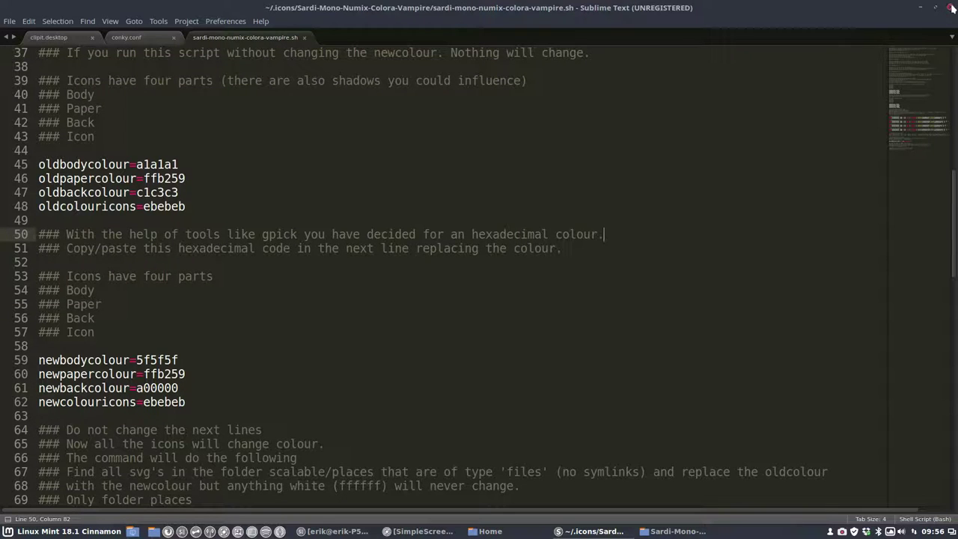
key("ctrl+q")
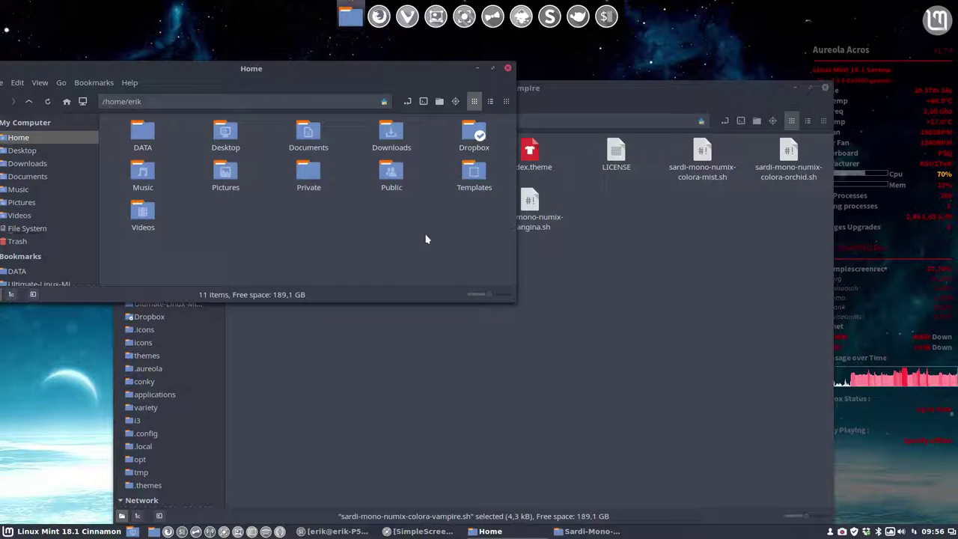
left_click(507, 69)
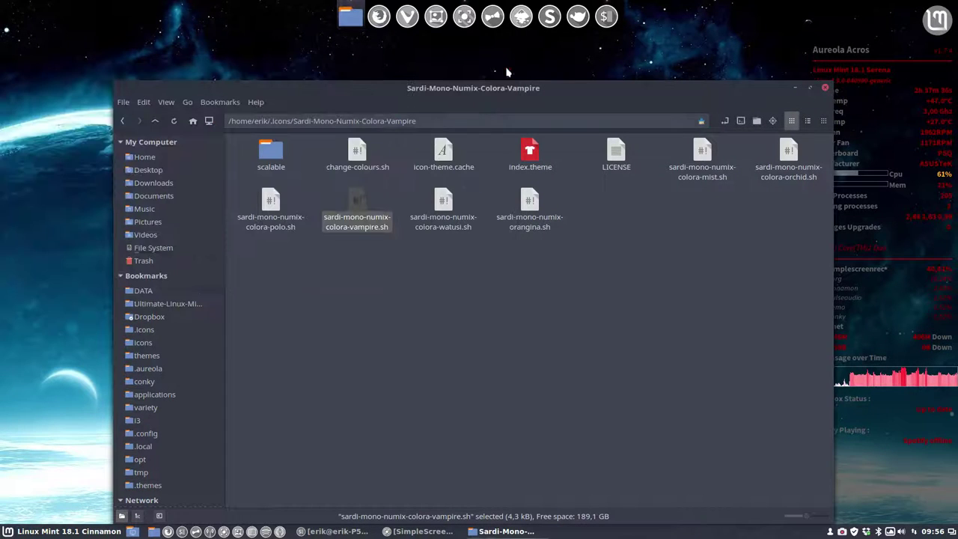
Run sardi-mono-numix-colora-vampire.sh in a terminal and open scalable/places to check the recoloured icons.
left_click(403, 310)
double_click(361, 213)
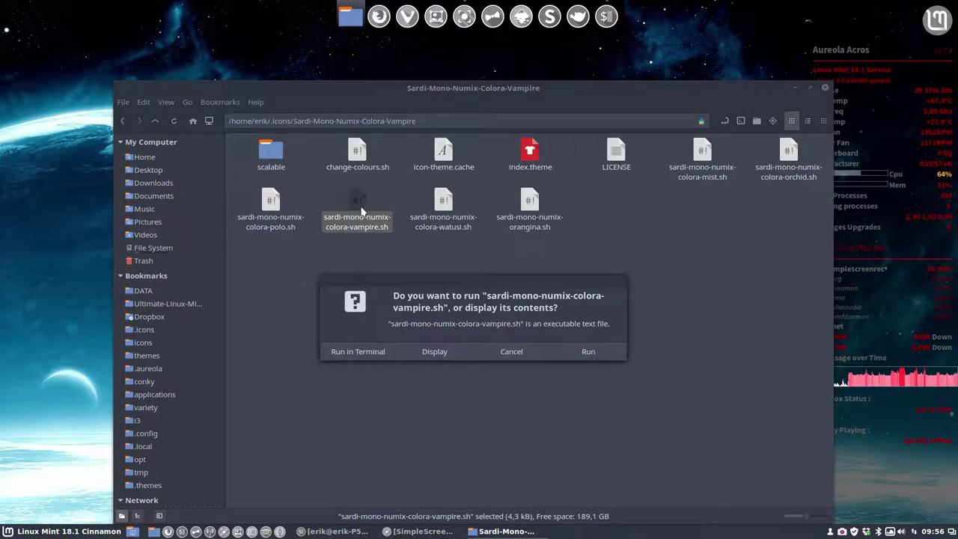
left_click(359, 351)
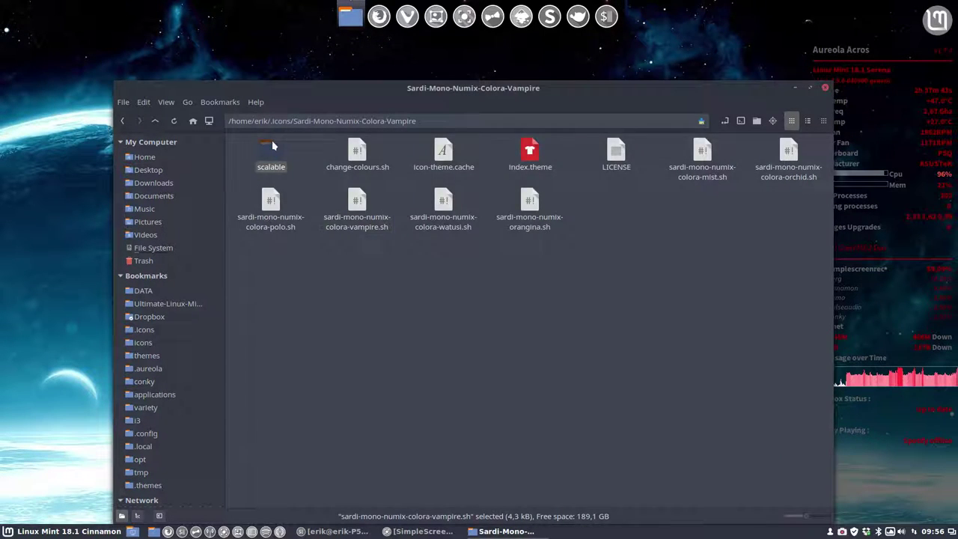
double_click(272, 142)
double_click(272, 146)
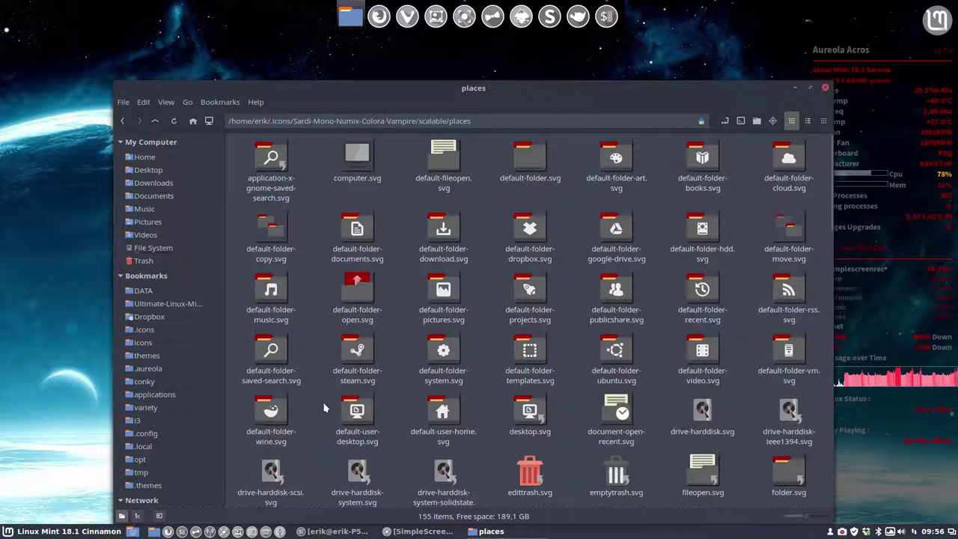
Display the vampire script's contents again, set newpapercolour to fafafa, save the script and close the editor.
left_click(123, 125)
left_click(124, 125)
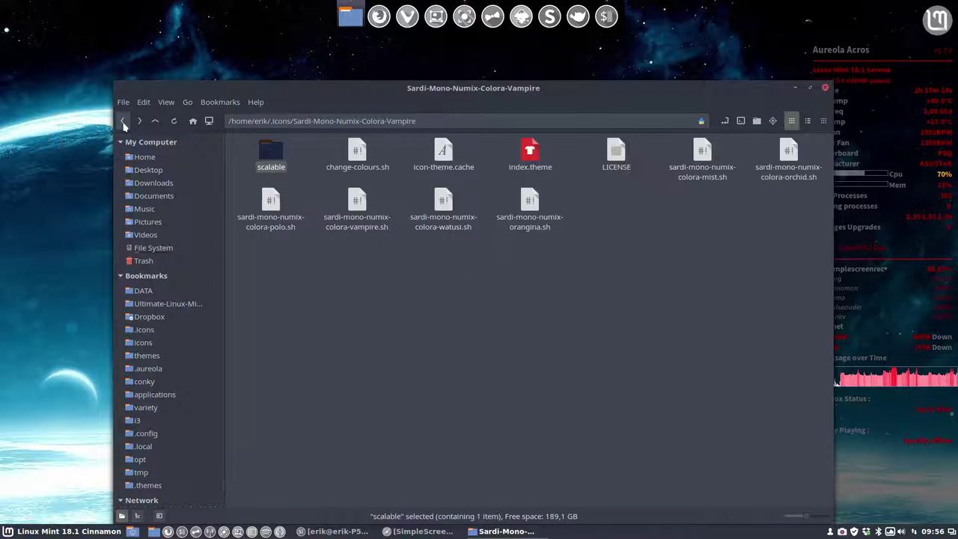
left_click(359, 196)
double_click(360, 196)
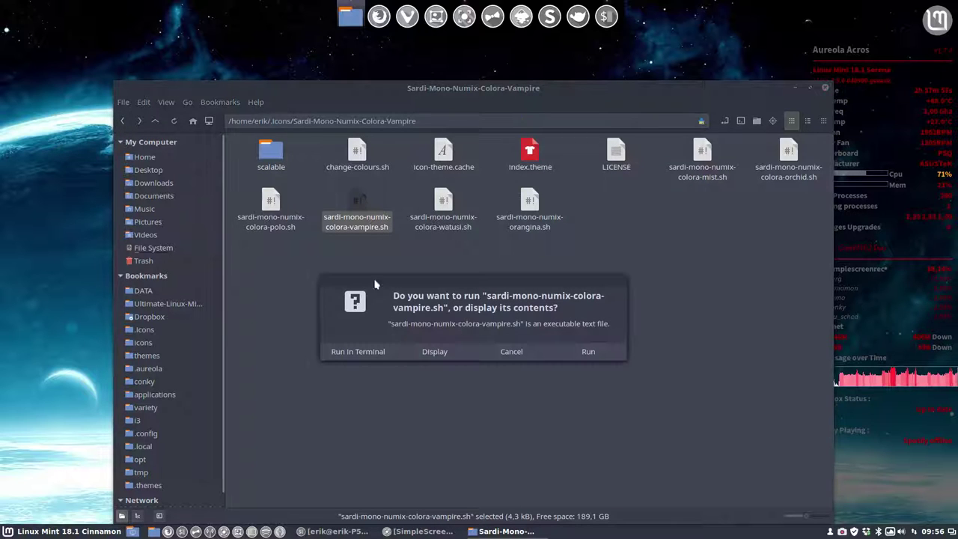
left_click(432, 350)
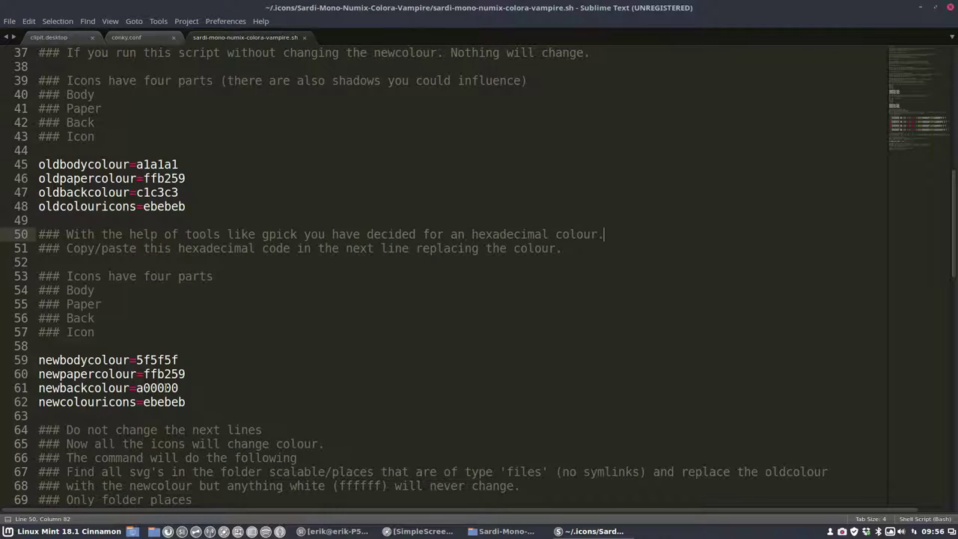
double_click(155, 373)
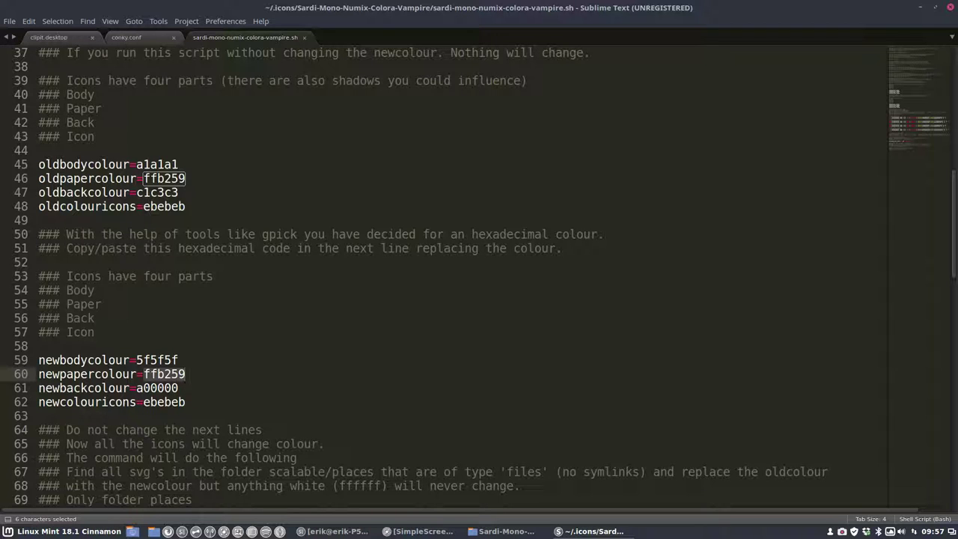
type("fafa")
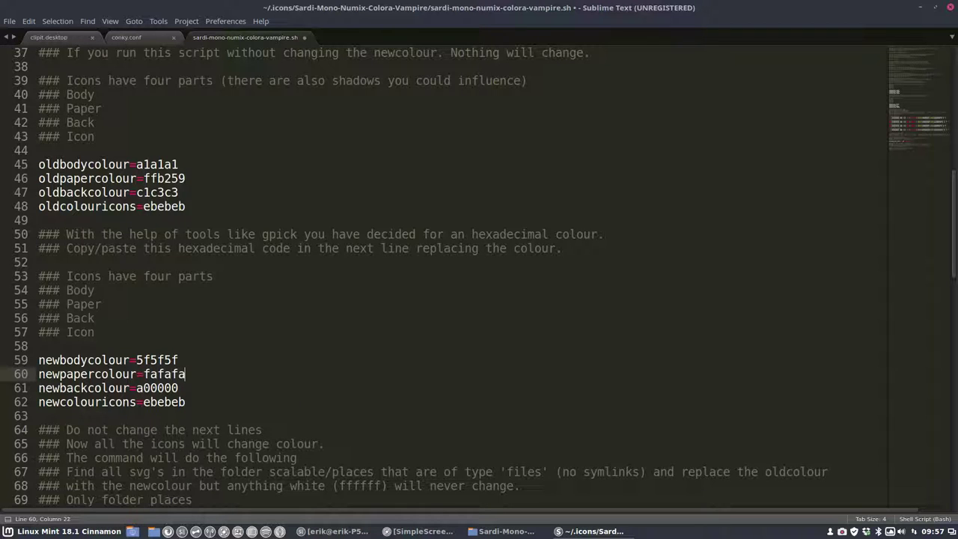
key("ctrl+s")
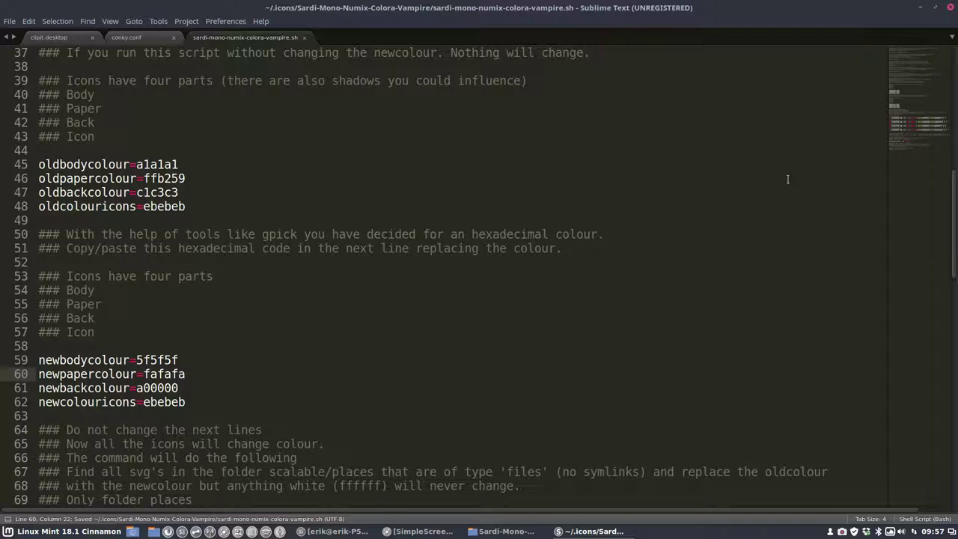
left_click(949, 7)
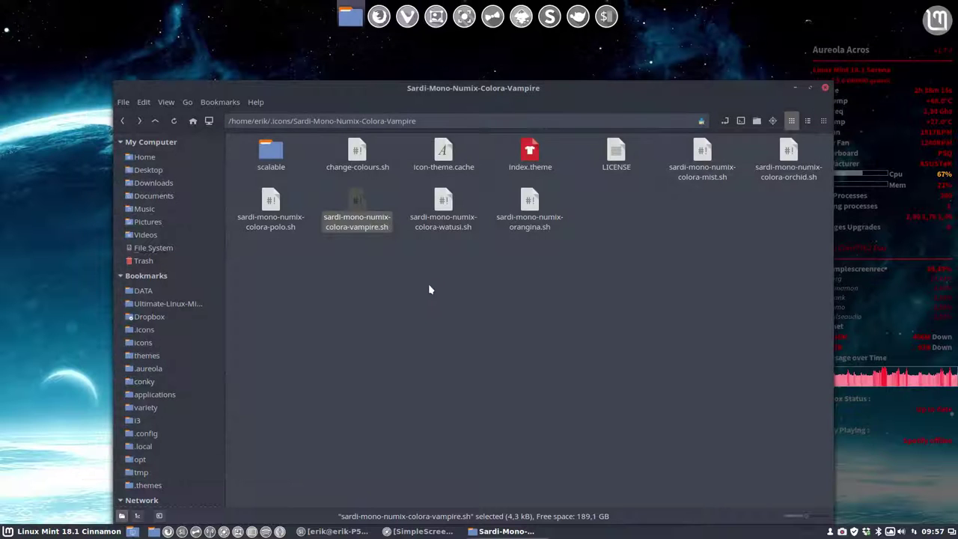
Run the vampire script in a terminal with the new paper colour and look through the icons in scalable/places.
double_click(355, 206)
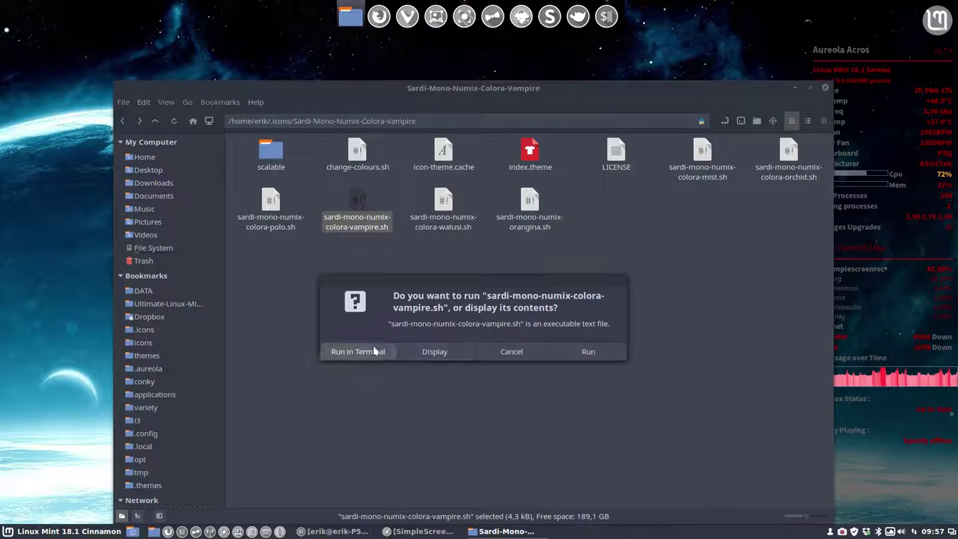
left_click(358, 351)
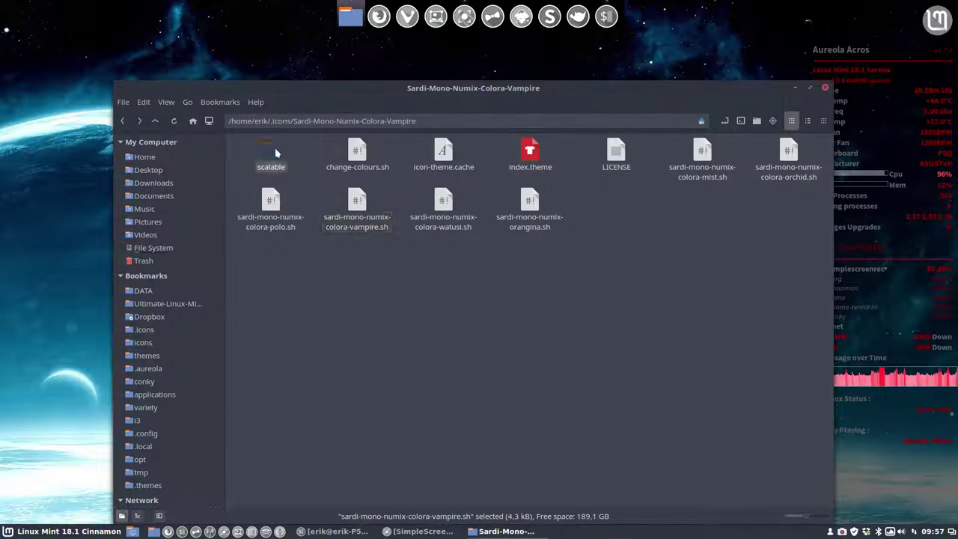
double_click(271, 154)
double_click(271, 154)
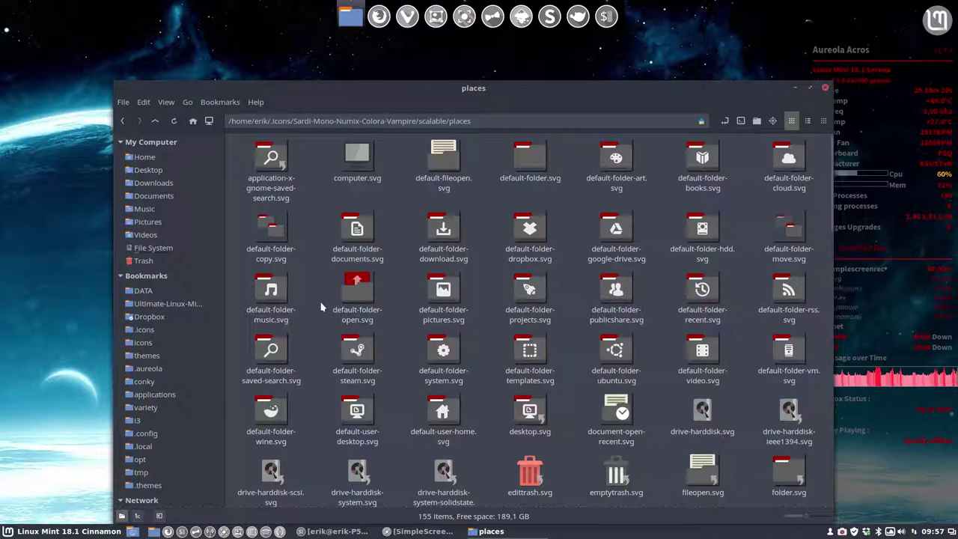
scroll(380, 428, "down", 3)
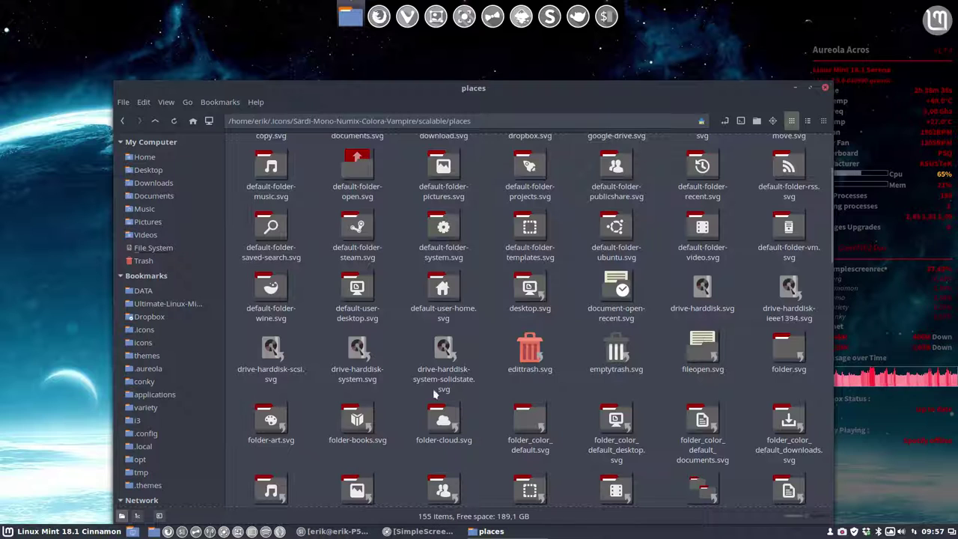
Reopen the vampire script from its theme folder in the editor and set oldbackcolour to the newbackcolour code a00000.
left_click(156, 122)
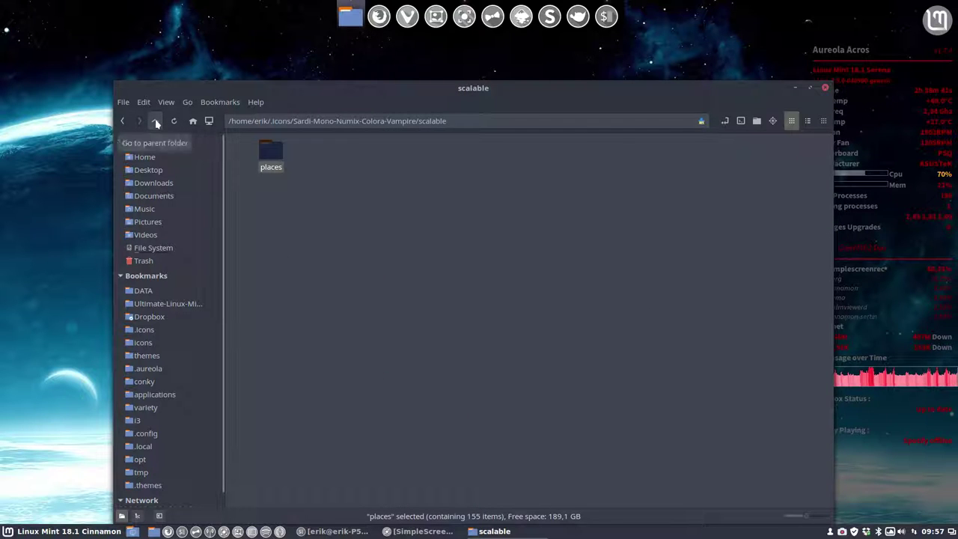
left_click(155, 122)
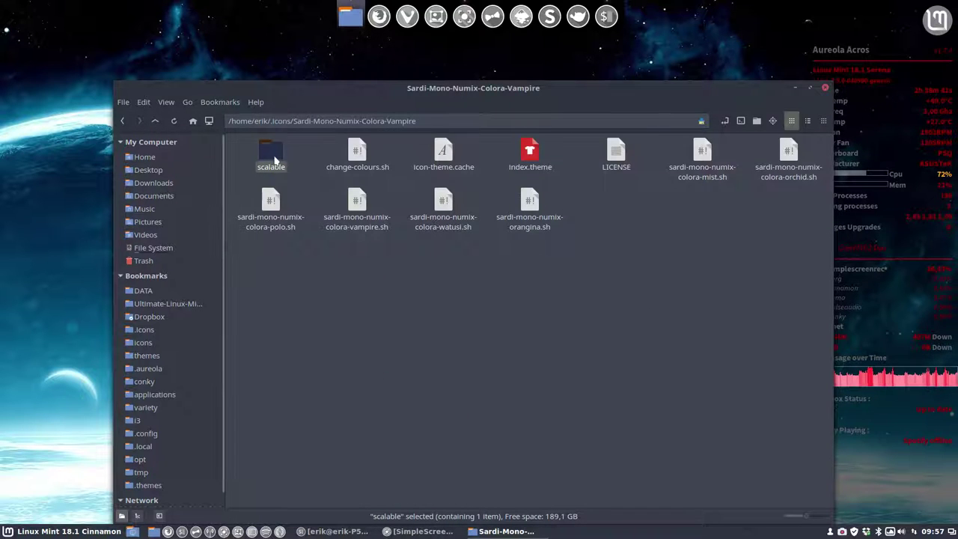
double_click(366, 203)
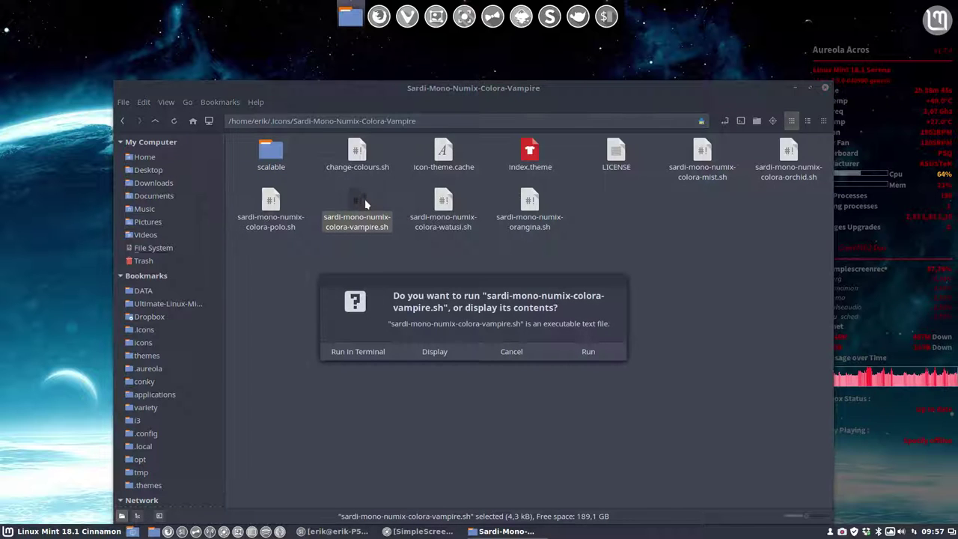
left_click(431, 352)
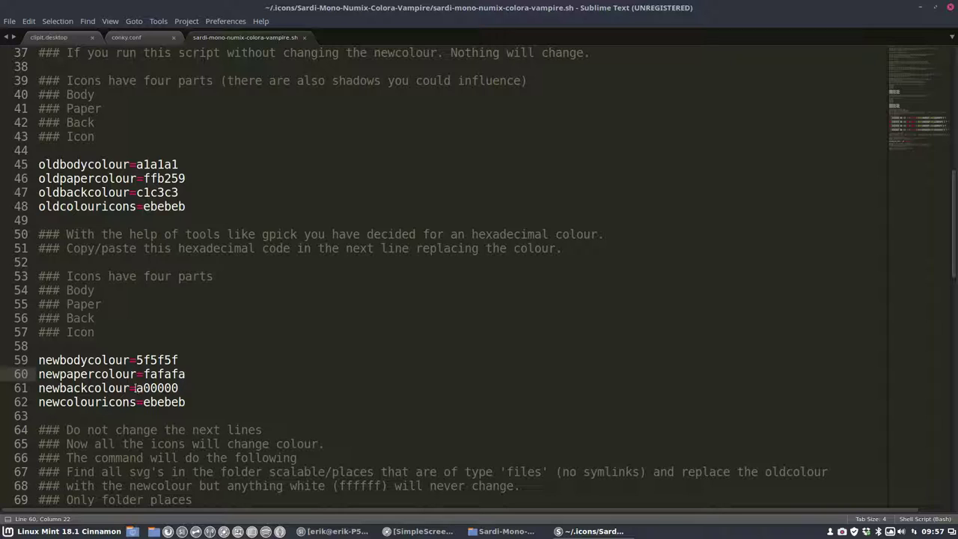
left_click_drag(135, 388, 183, 387)
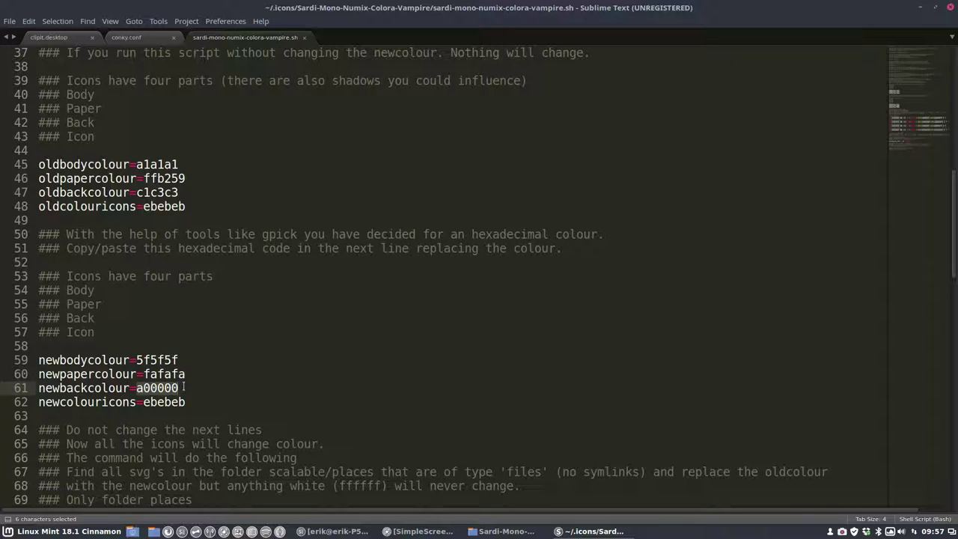
key("ctrl+c")
left_click_drag(137, 193, 183, 192)
key("ctrl+v")
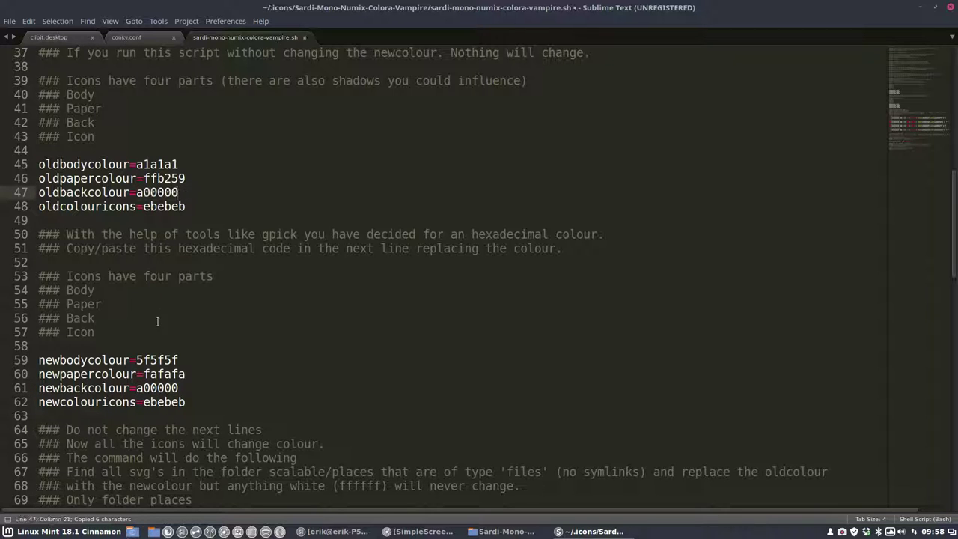
Set newbackcolour to 700000 in the vampire script, save it and close the editor.
left_click(153, 387)
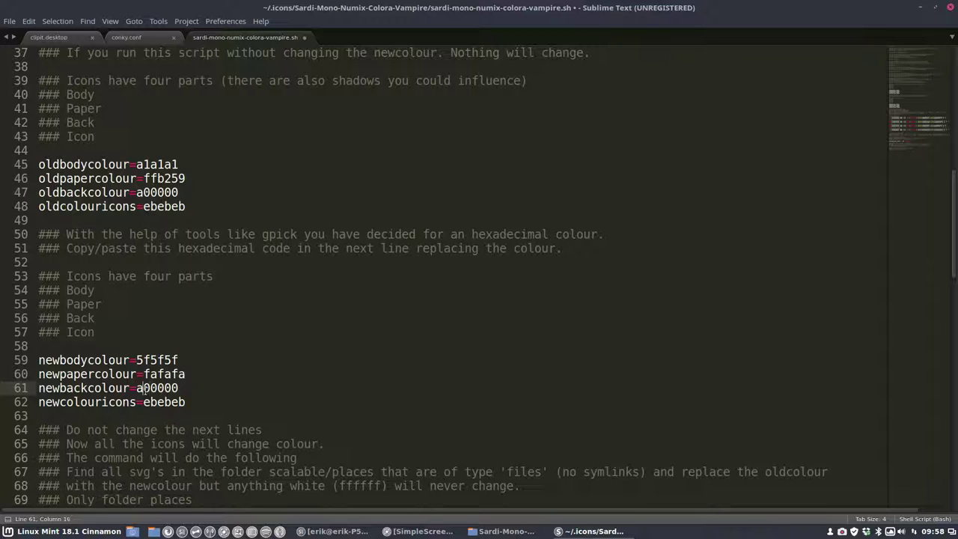
key("BackSpace")
type("7")
key("ctrl+s")
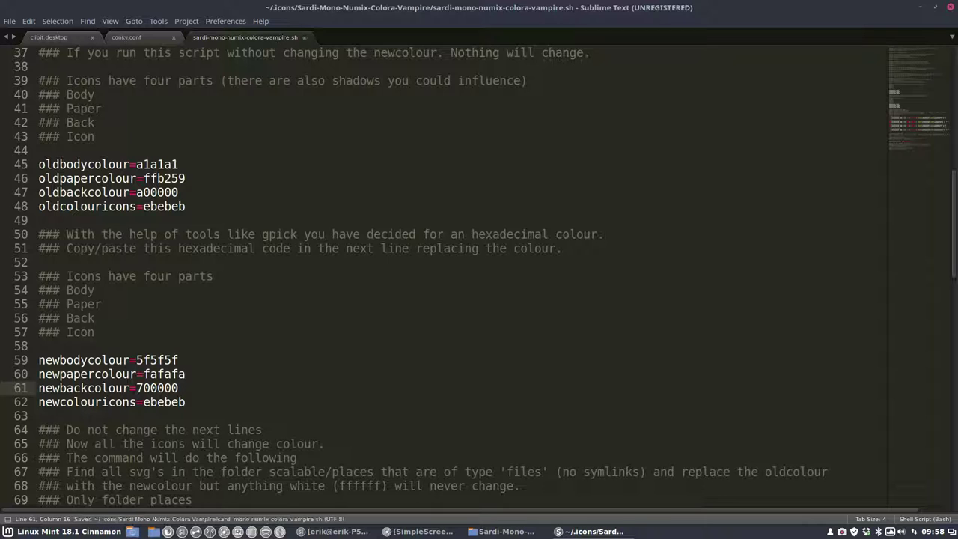
left_click(952, 7)
Run the vampire script in a terminal, open scalable/places and move the window clear of the Conky display to compare colours.
double_click(356, 203)
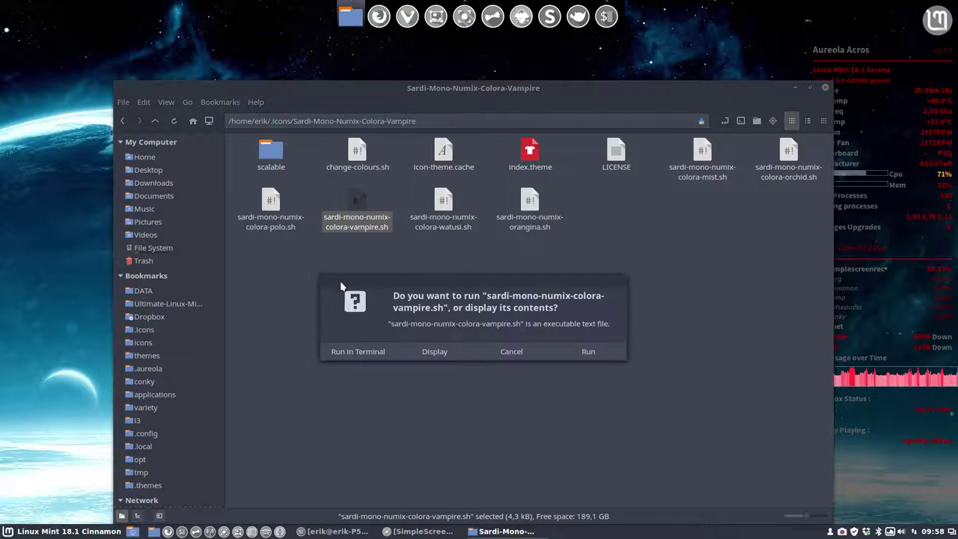
left_click(362, 353)
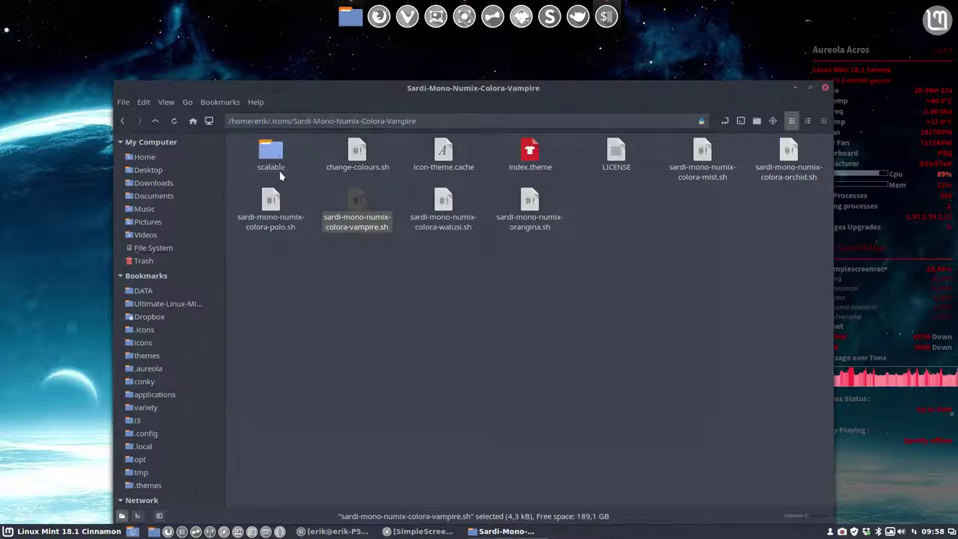
double_click(277, 157)
double_click(274, 152)
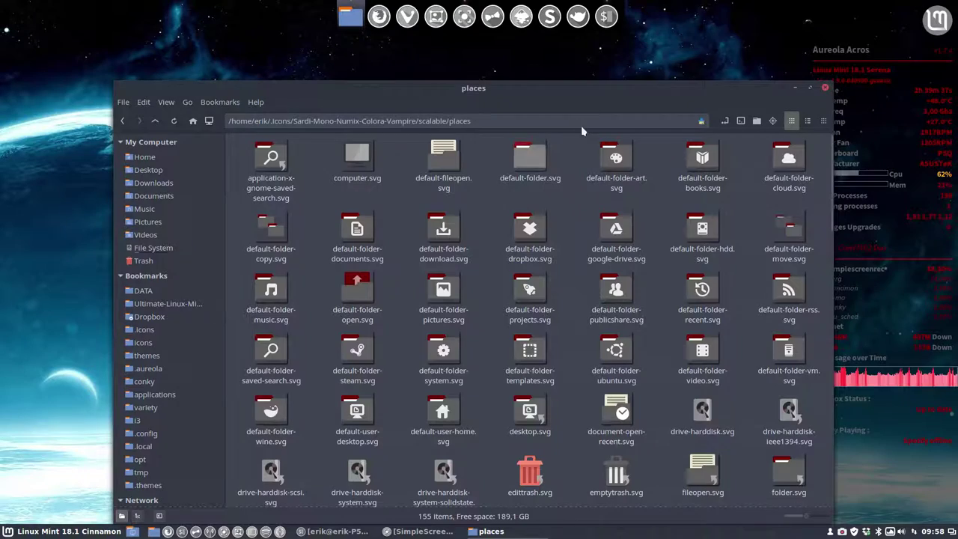
left_click_drag(614, 90, 525, 38)
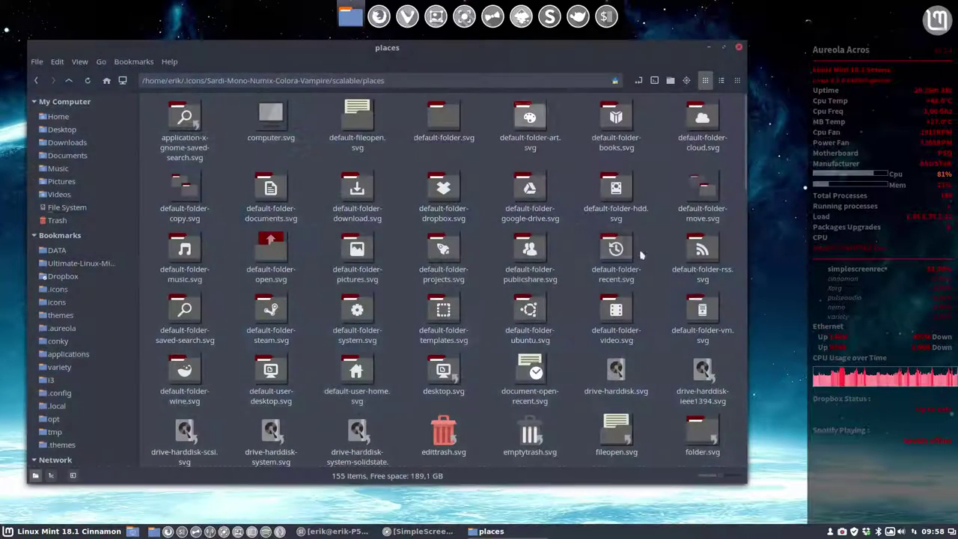